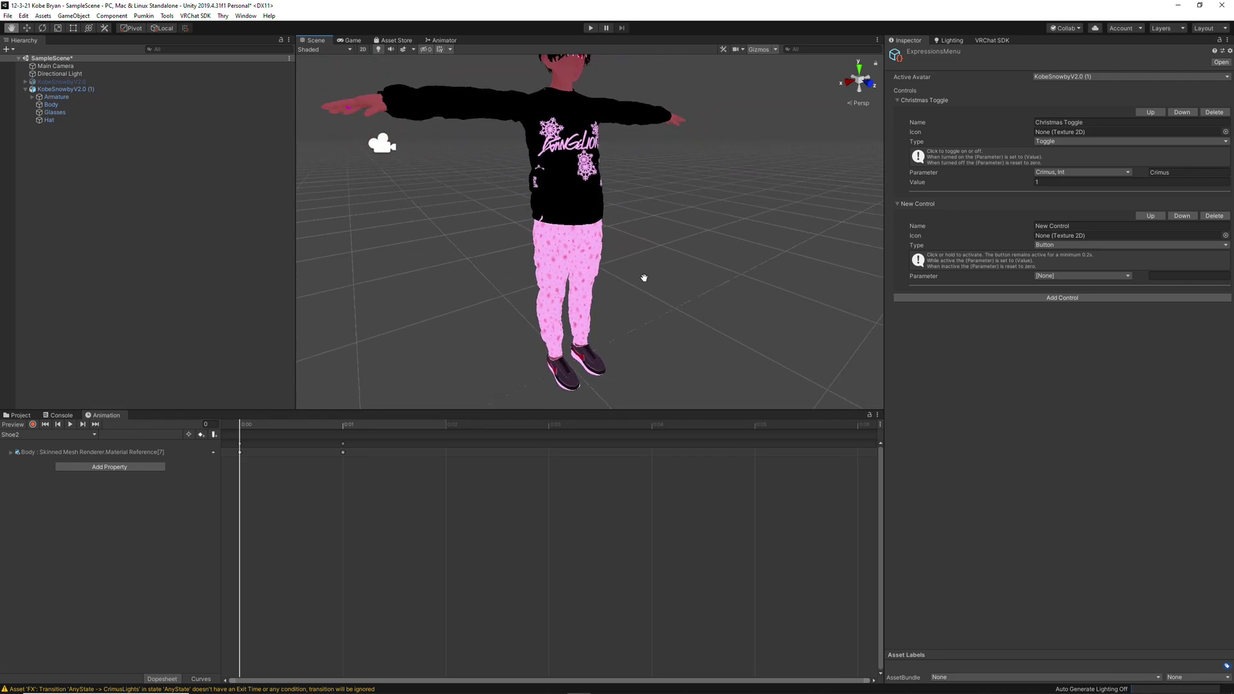
# - Look at the avatar's shoes and select the Shoe1 clip in the KobeSnowby Animations folder
pyautogui.moveTo(674, 346); pyautogui.dragTo(679, 263, button='middle')
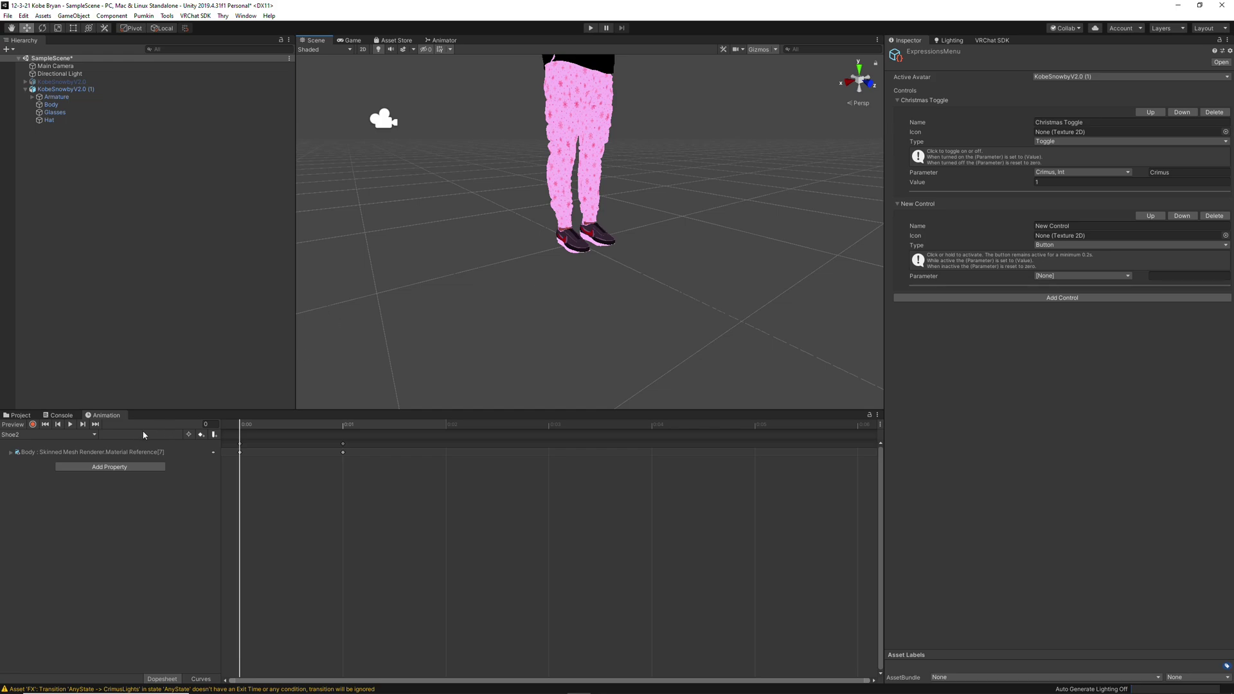
pyautogui.scroll(5, 646, 257)
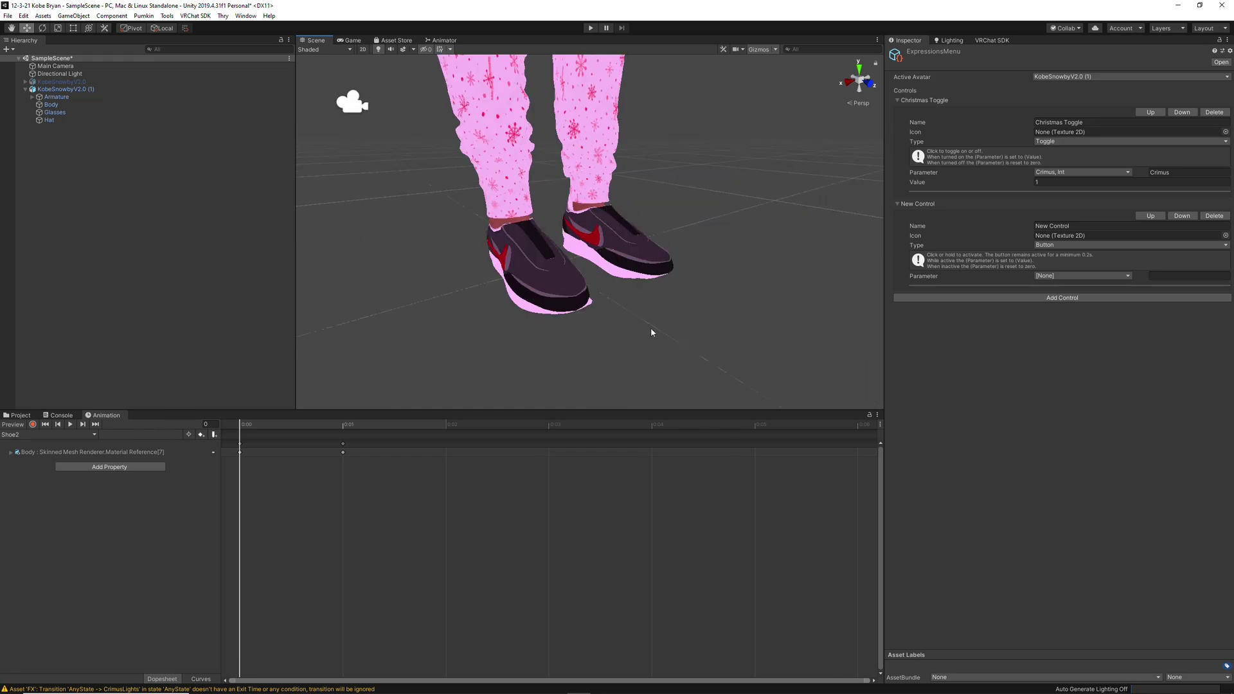
pyautogui.scroll(-4, 651, 333)
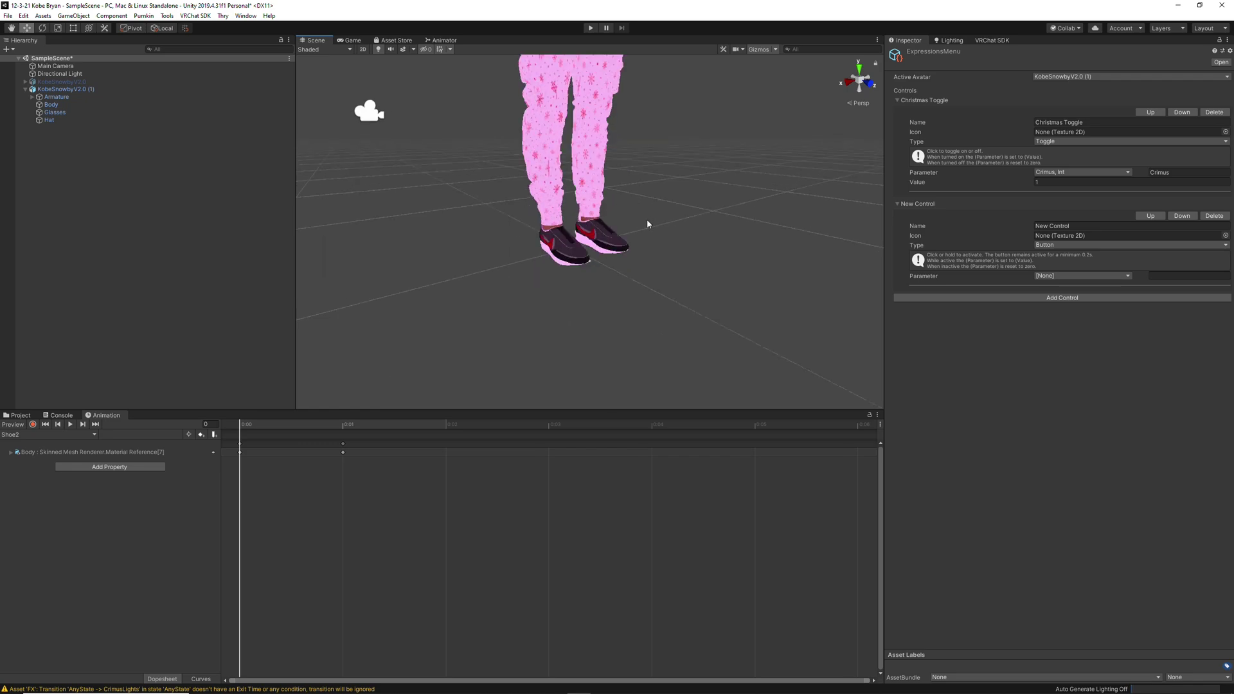
pyautogui.click(19, 415)
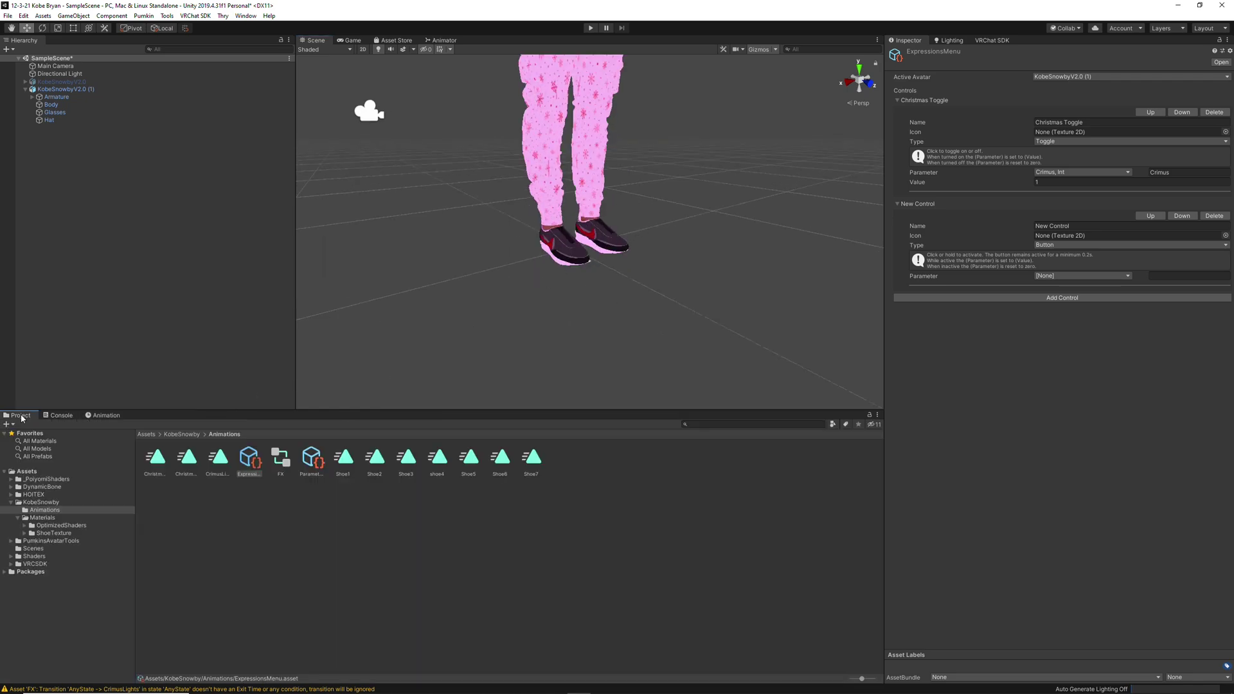
pyautogui.click(345, 459)
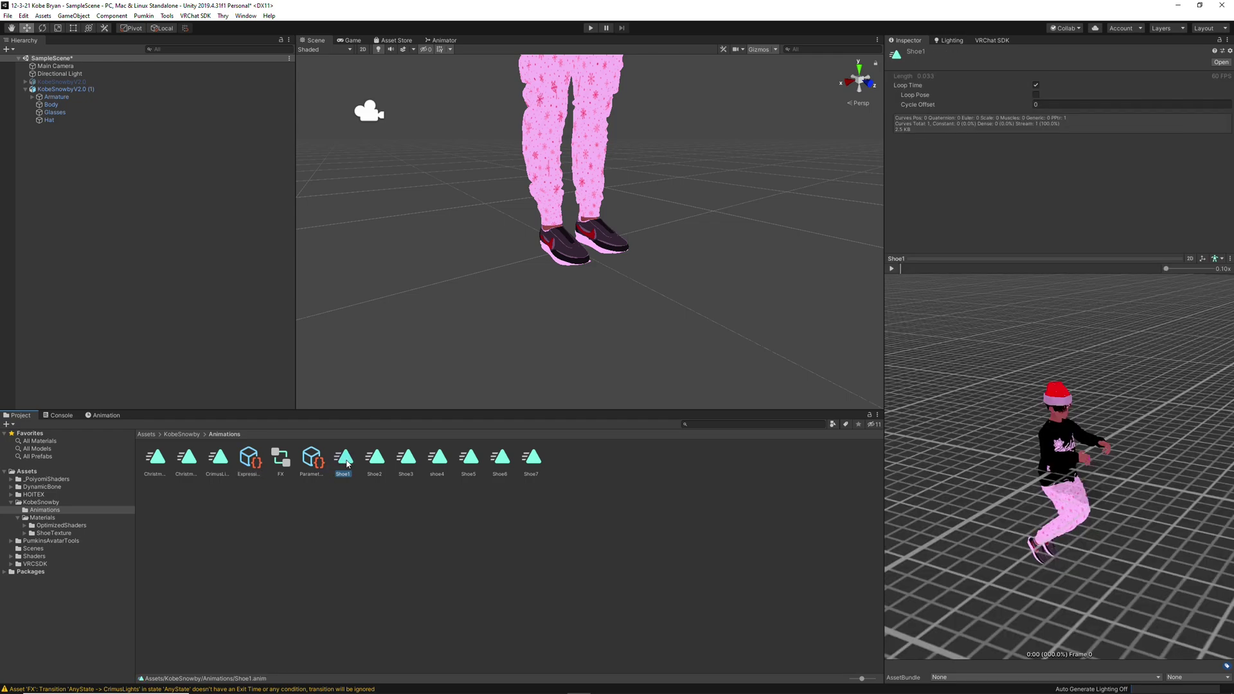
# - Undo back to the selection of the KobeSnowbyV2.0 (1) avatar and display its CrimusLights animation clip
pyautogui.click(86, 416)
pyautogui.hotkey('ctrl', 'z')
pyautogui.hotkey('ctrl', 'z')
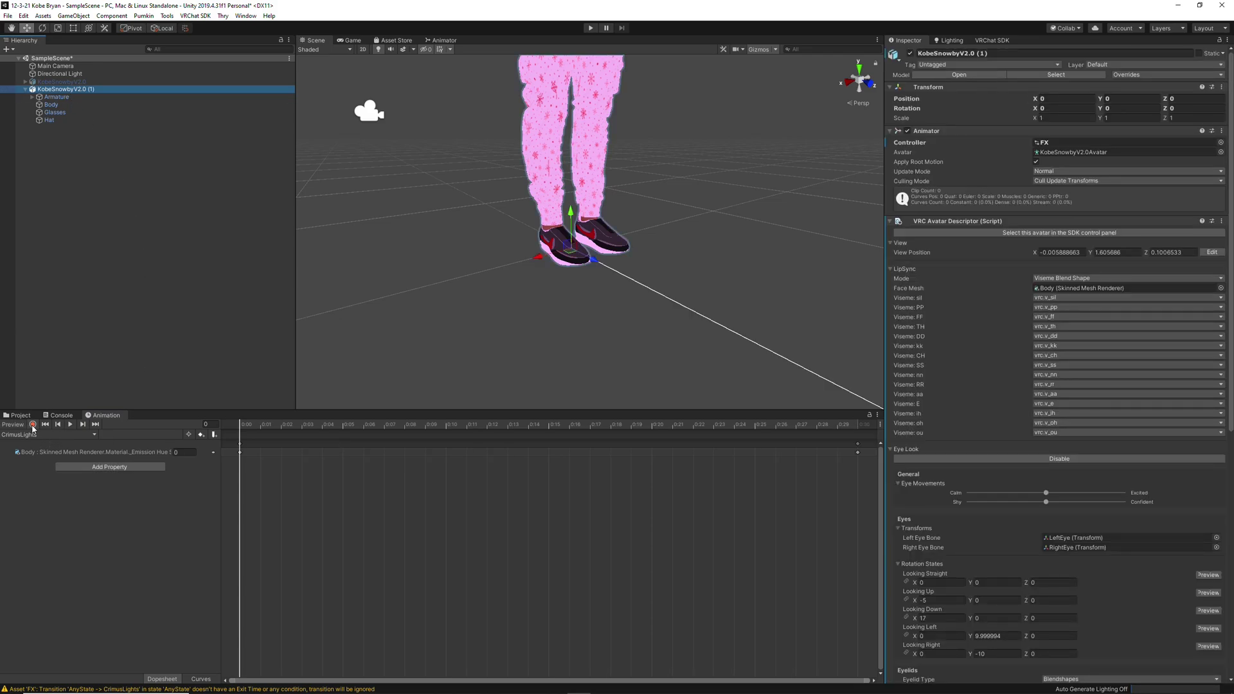
pyautogui.click(62, 435)
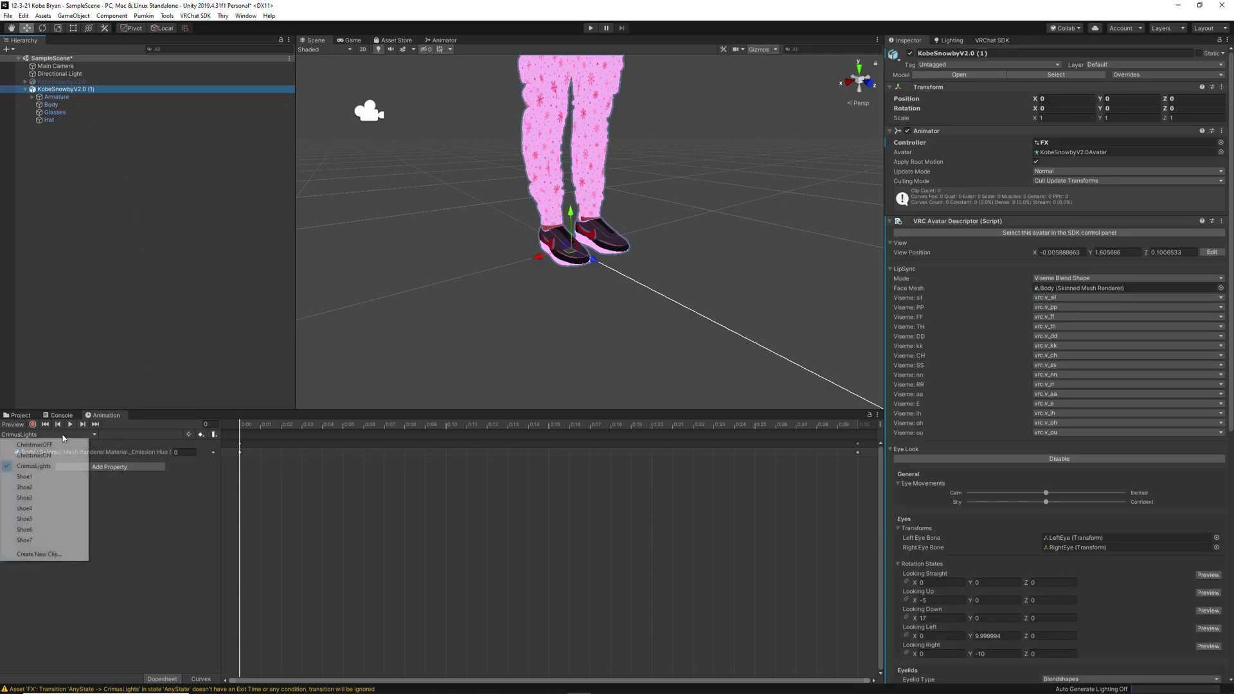
pyautogui.click(59, 467)
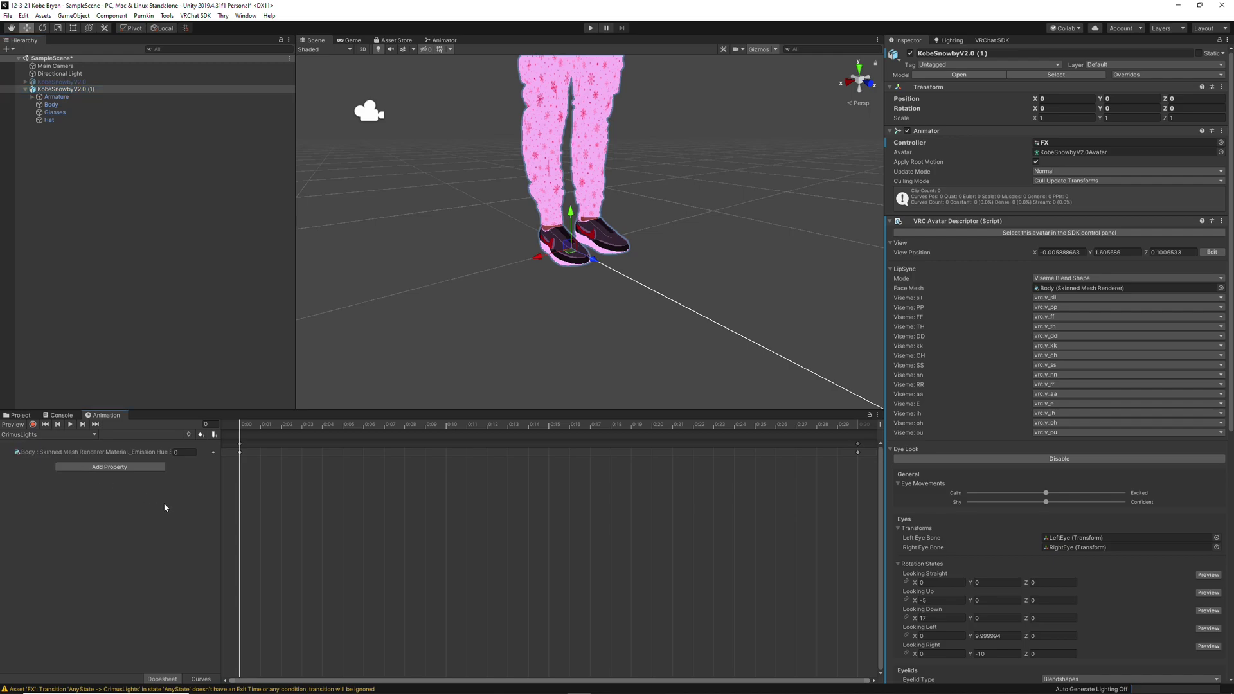
# - Switch the avatar's animation to the Shoe2 clip and preview it on the shoes
pyautogui.click(49, 435)
pyautogui.click(34, 478)
pyautogui.click(39, 435)
pyautogui.click(26, 487)
pyautogui.click(15, 425)
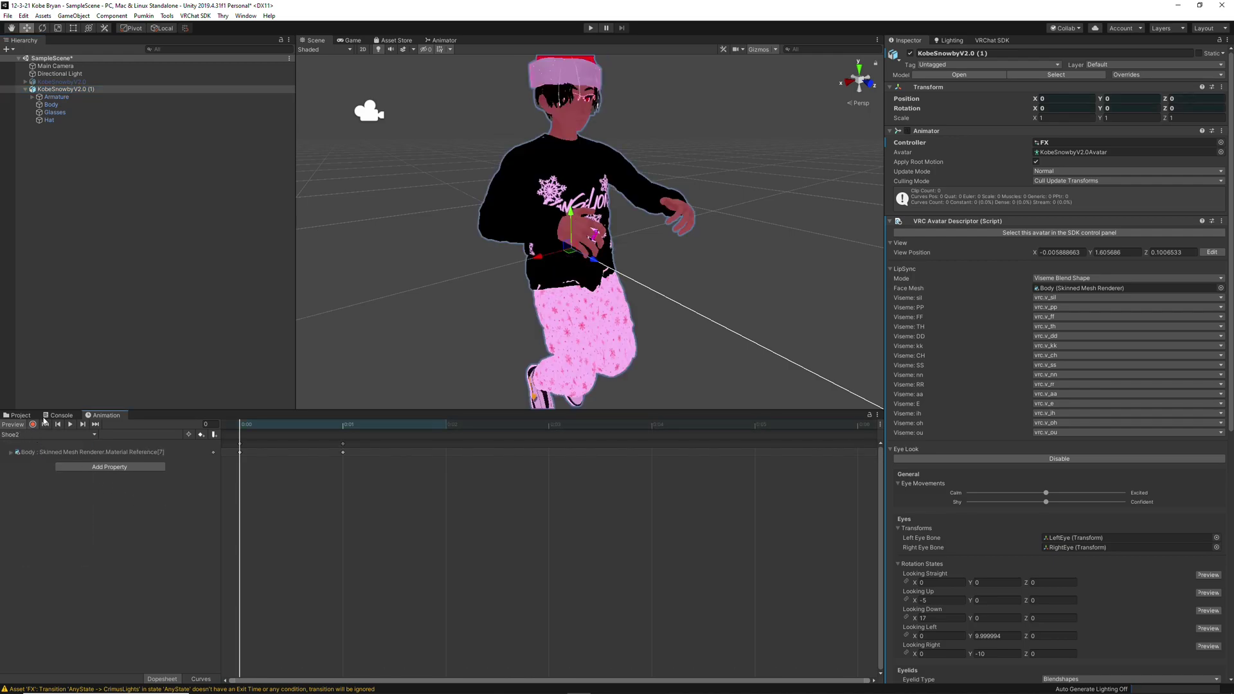
pyautogui.scroll(4, 548, 214)
pyautogui.scroll(-2, 549, 218)
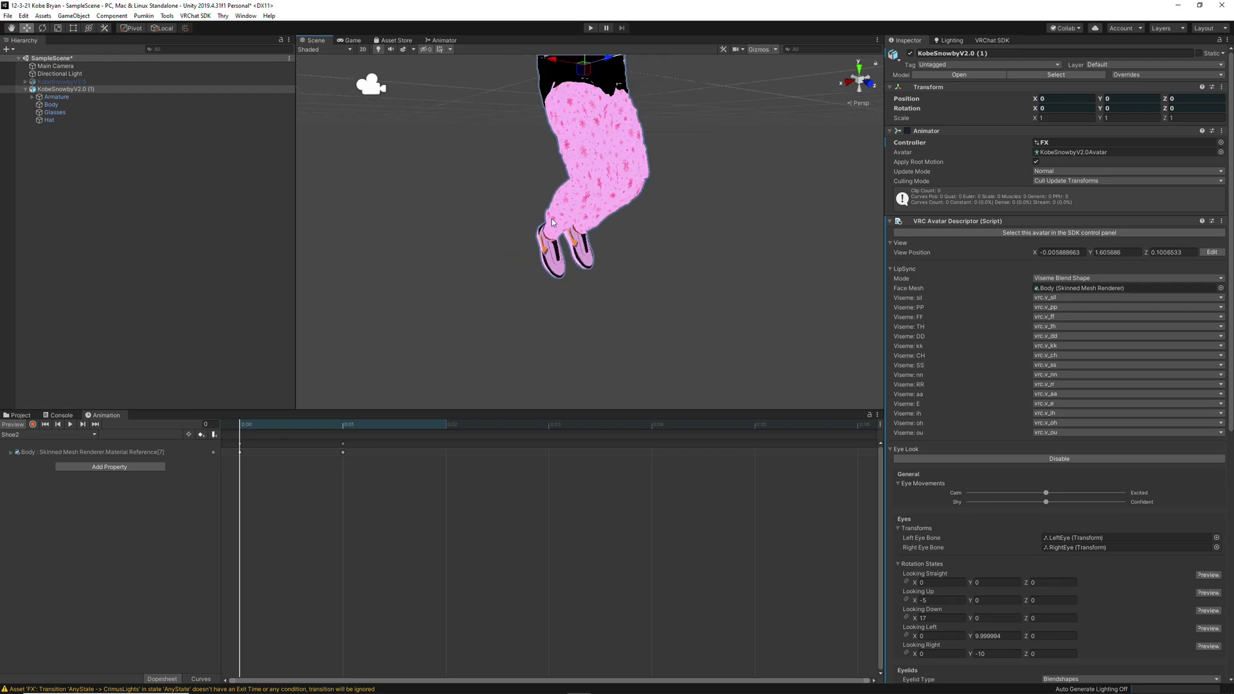
# - Preview the Shoe3 clip and the shoe4 clip on the avatar's shoes
pyautogui.click(45, 436)
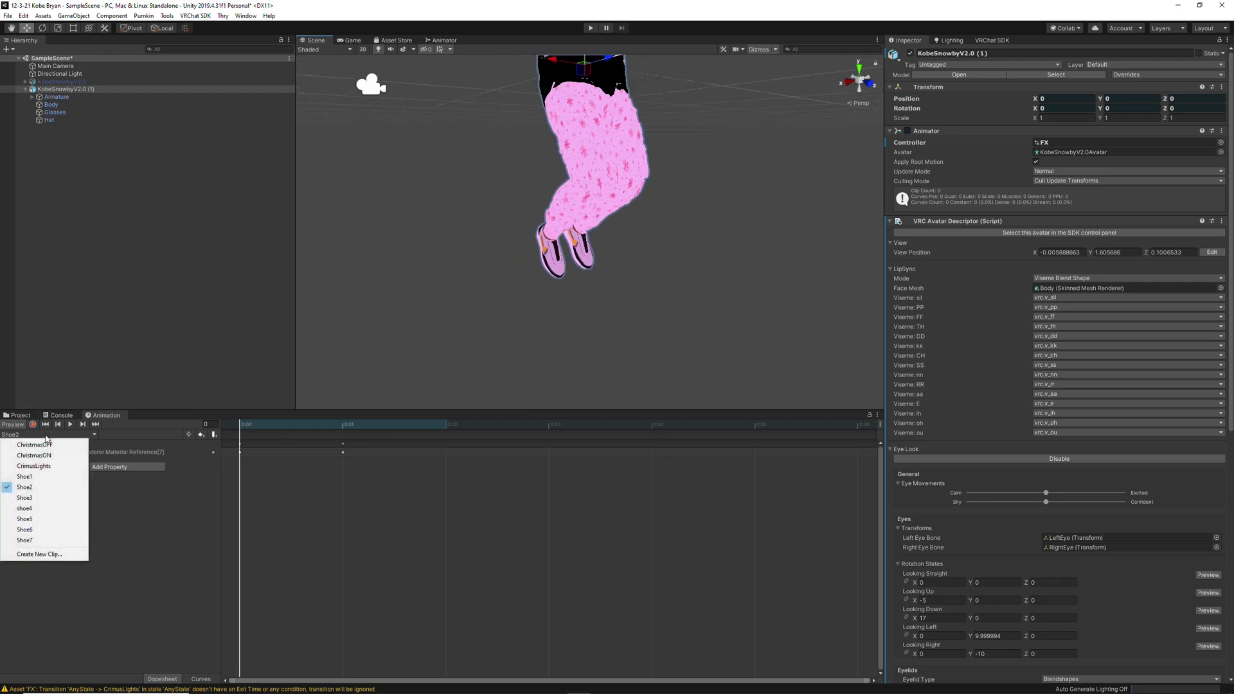
pyautogui.click(45, 499)
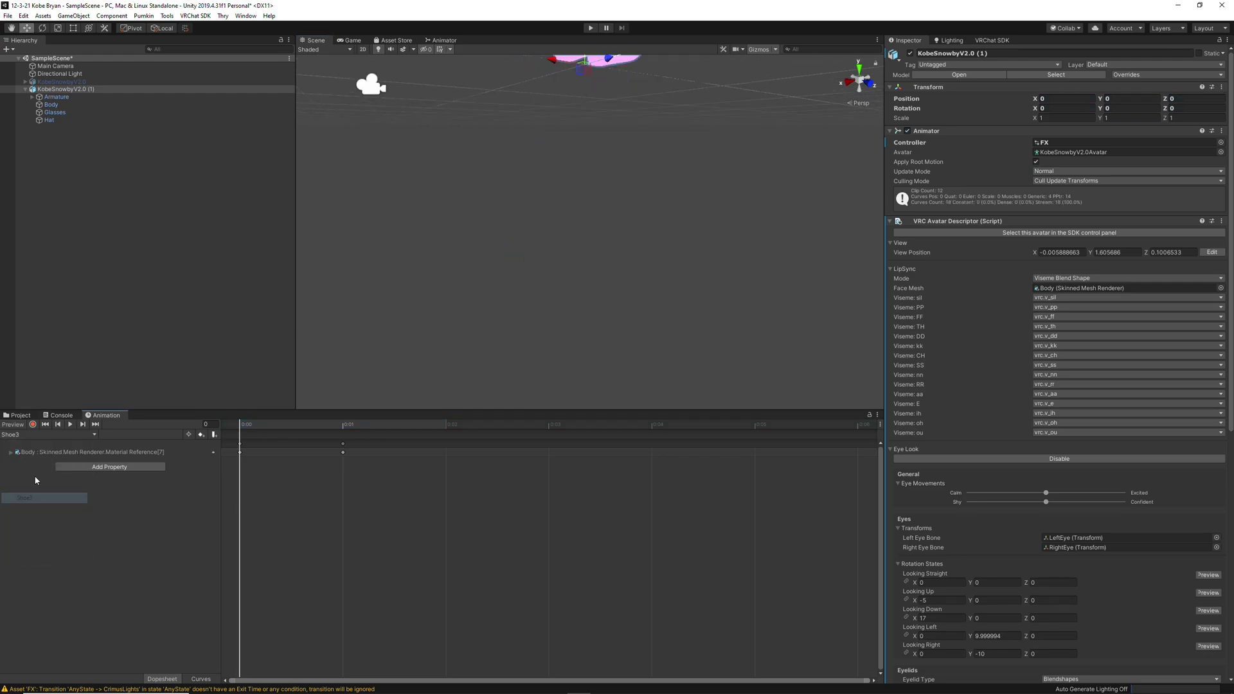
pyautogui.click(20, 426)
pyautogui.click(32, 436)
pyautogui.press('Down')
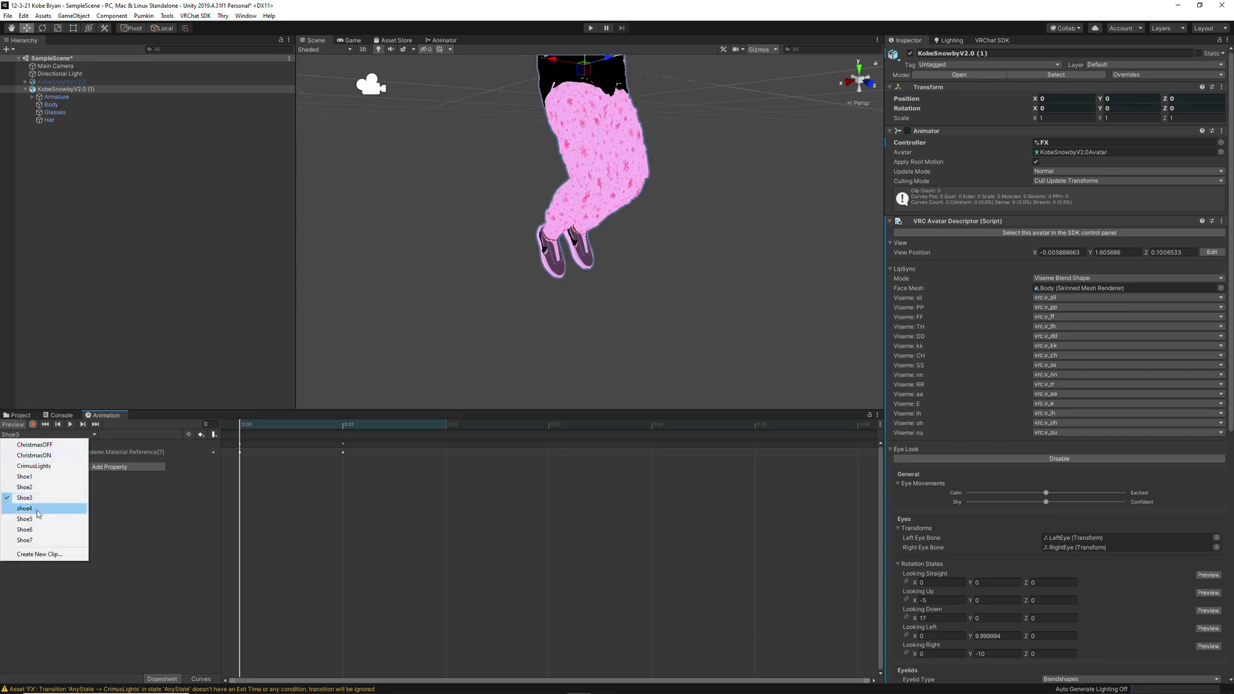
pyautogui.press('Return')
pyautogui.click(13, 425)
# - Preview the Shoe5 clip on the avatar and inspect the shoes up close
pyautogui.click(40, 437)
pyautogui.press('Down')
pyautogui.press('Down')
pyautogui.press('Return')
pyautogui.click(22, 426)
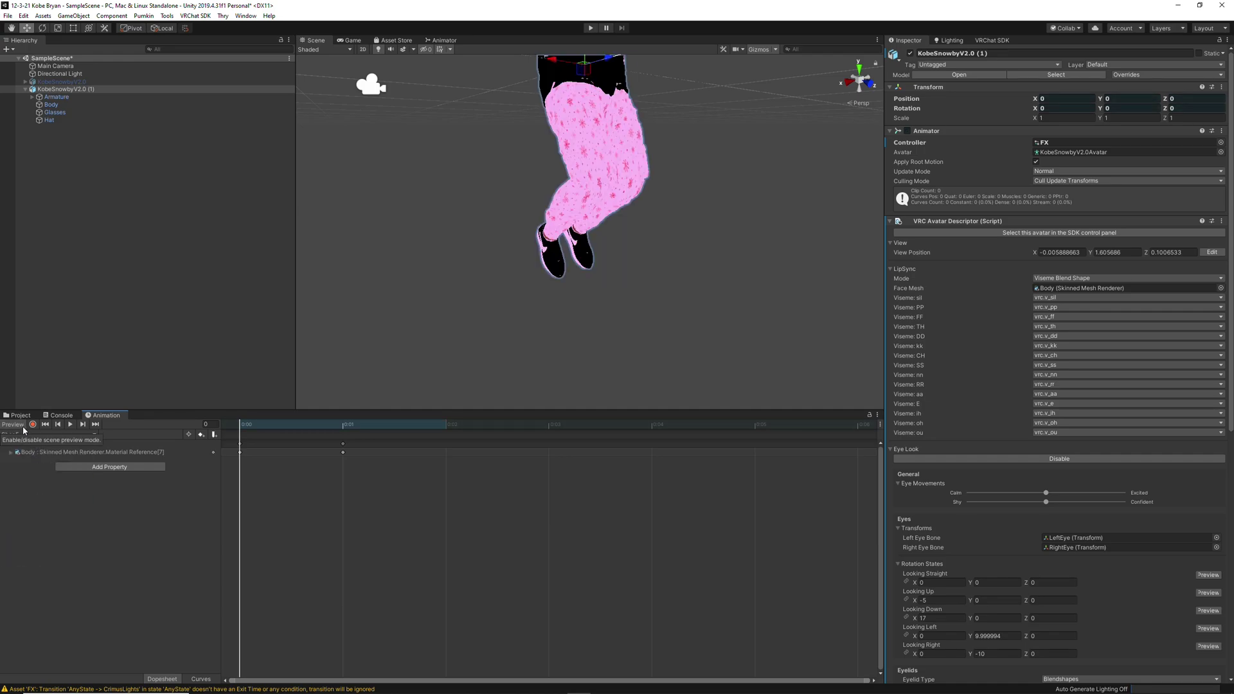
pyautogui.scroll(2, 569, 313)
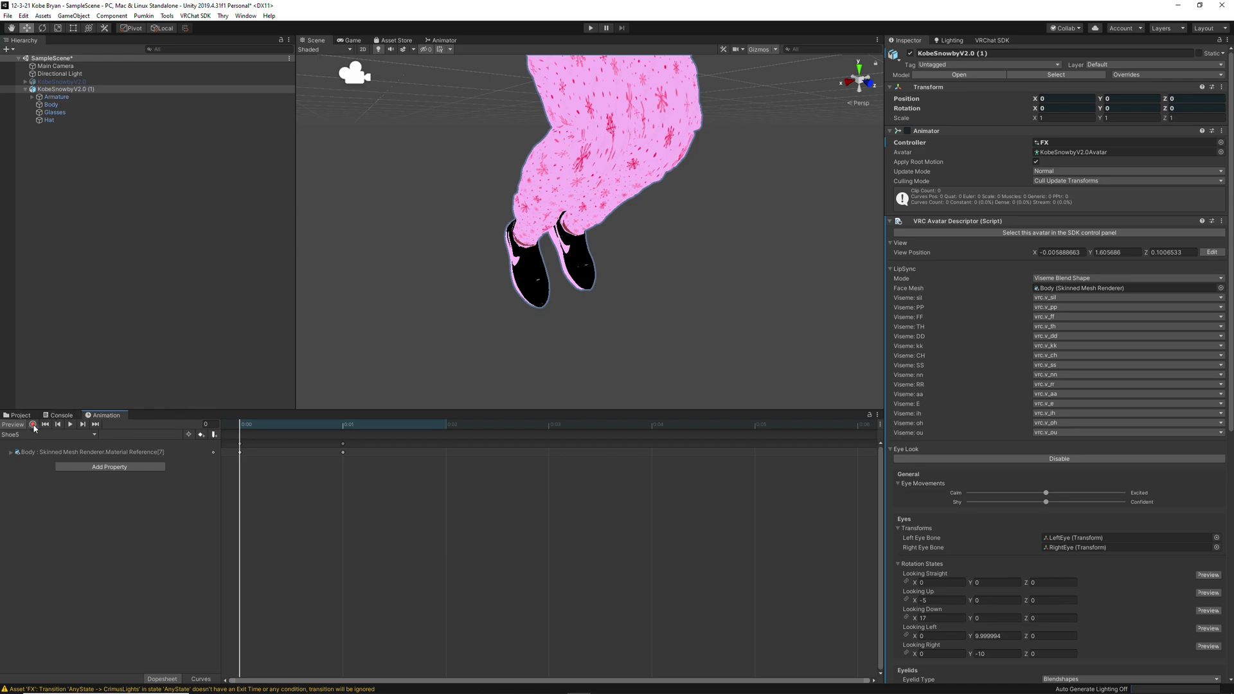
# - Try to record the Shoes 5 material from the ShoeTexture folder onto the avatar's shoes in the Shoe5 clip
pyautogui.click(33, 425)
pyautogui.click(18, 415)
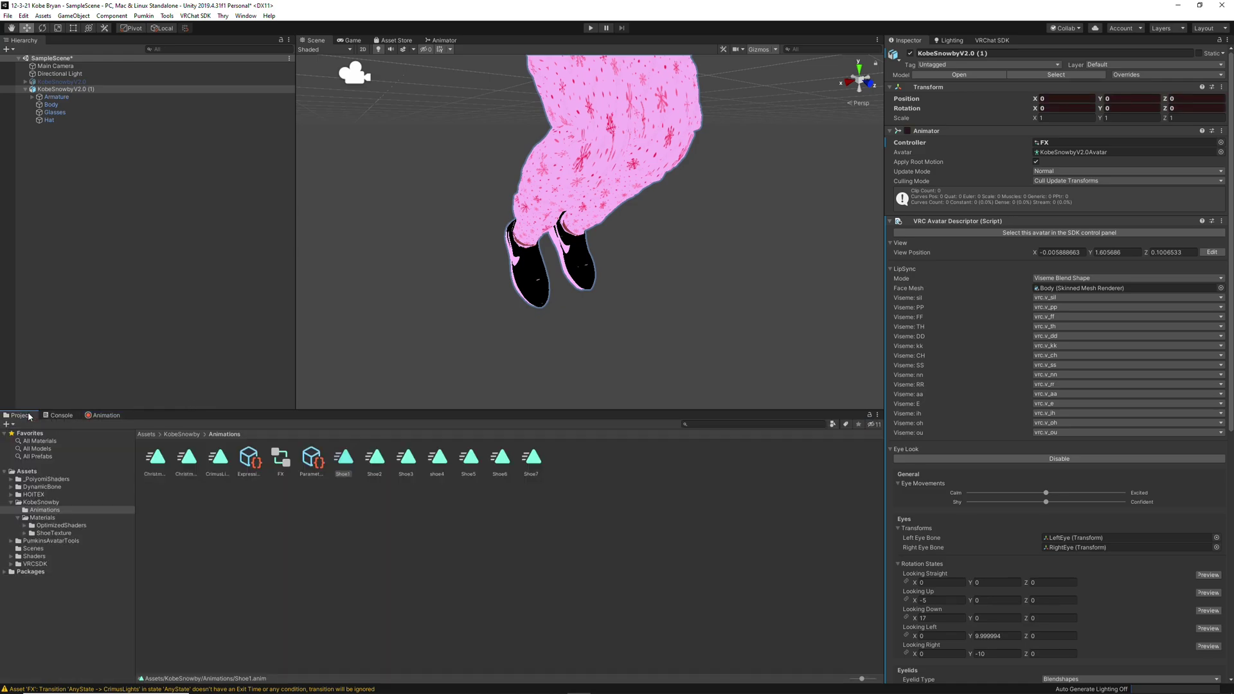
pyautogui.click(68, 533)
pyautogui.moveTo(530, 459); pyautogui.dragTo(540, 297)
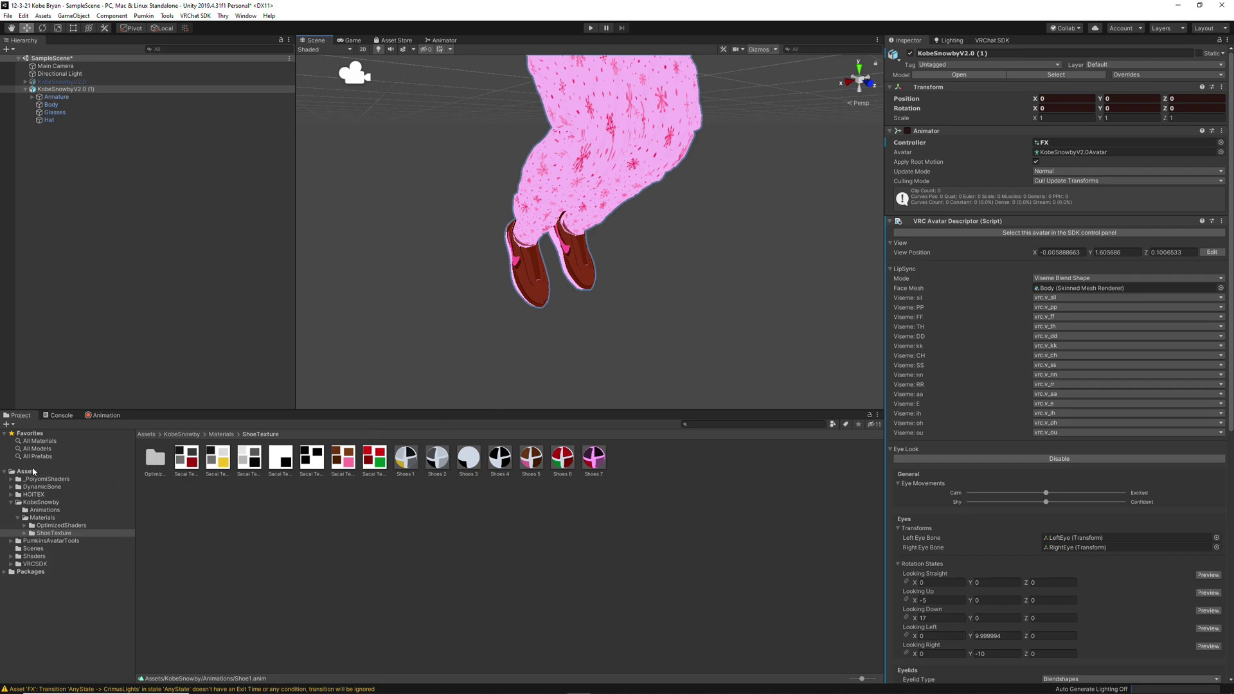
pyautogui.click(105, 415)
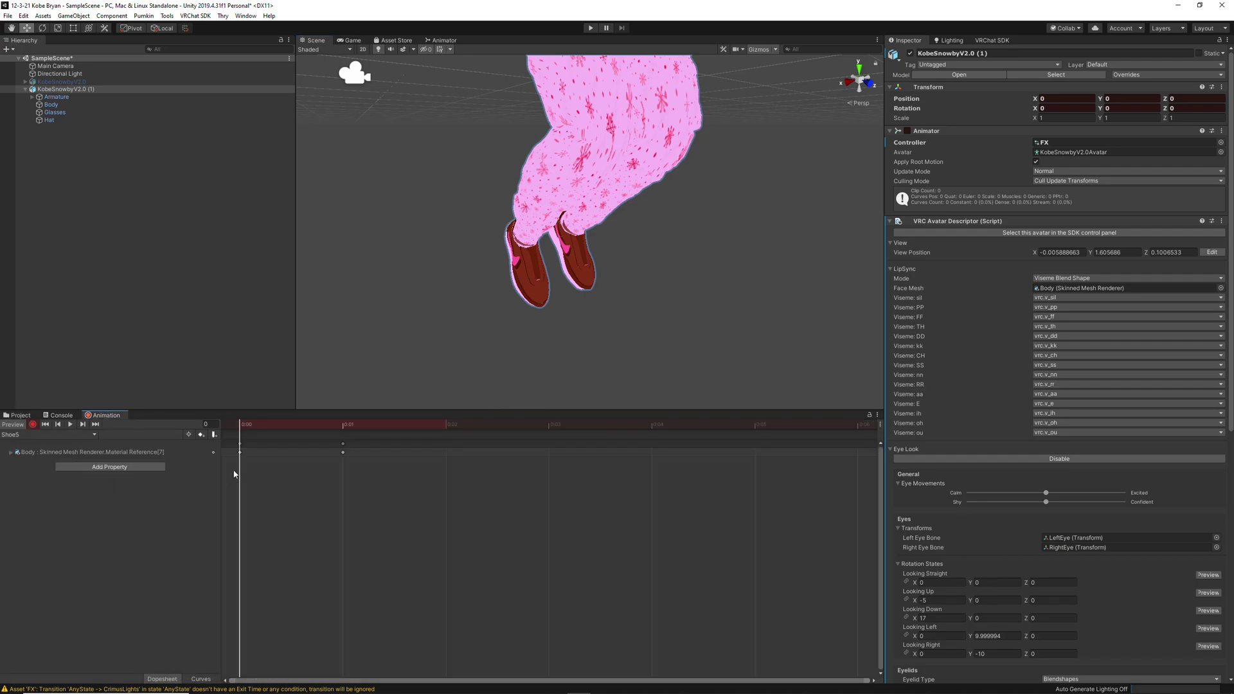
pyautogui.click(33, 424)
# - Scrub through the start of the Shoe5 clip's timeline and view the whole avatar
pyautogui.moveTo(241, 432); pyautogui.dragTo(344, 433)
pyautogui.moveTo(255, 430)
pyautogui.mouseDown()
pyautogui.moveTo(338, 434)
pyautogui.moveTo(245, 432)
pyautogui.moveTo(341, 432)
pyautogui.moveTo(256, 441)
pyautogui.mouseUp()
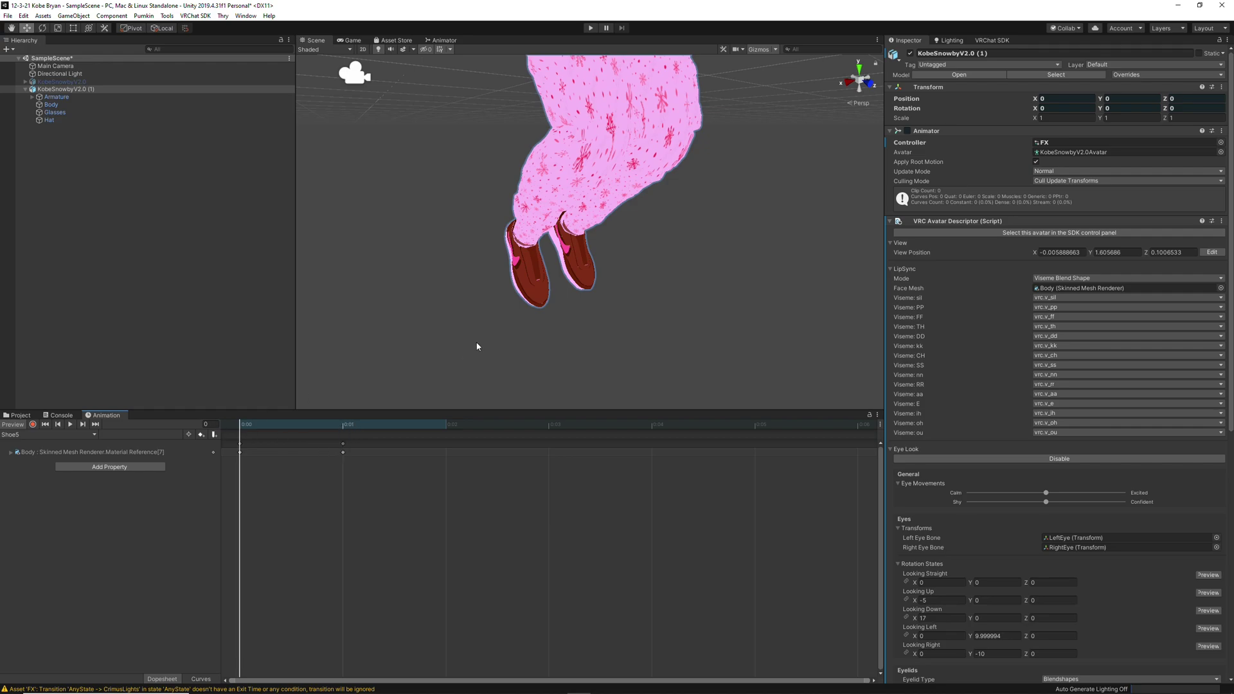
pyautogui.moveTo(243, 434)
pyautogui.mouseDown()
pyautogui.moveTo(326, 430)
pyautogui.moveTo(259, 430)
pyautogui.mouseUp()
pyautogui.press('f')
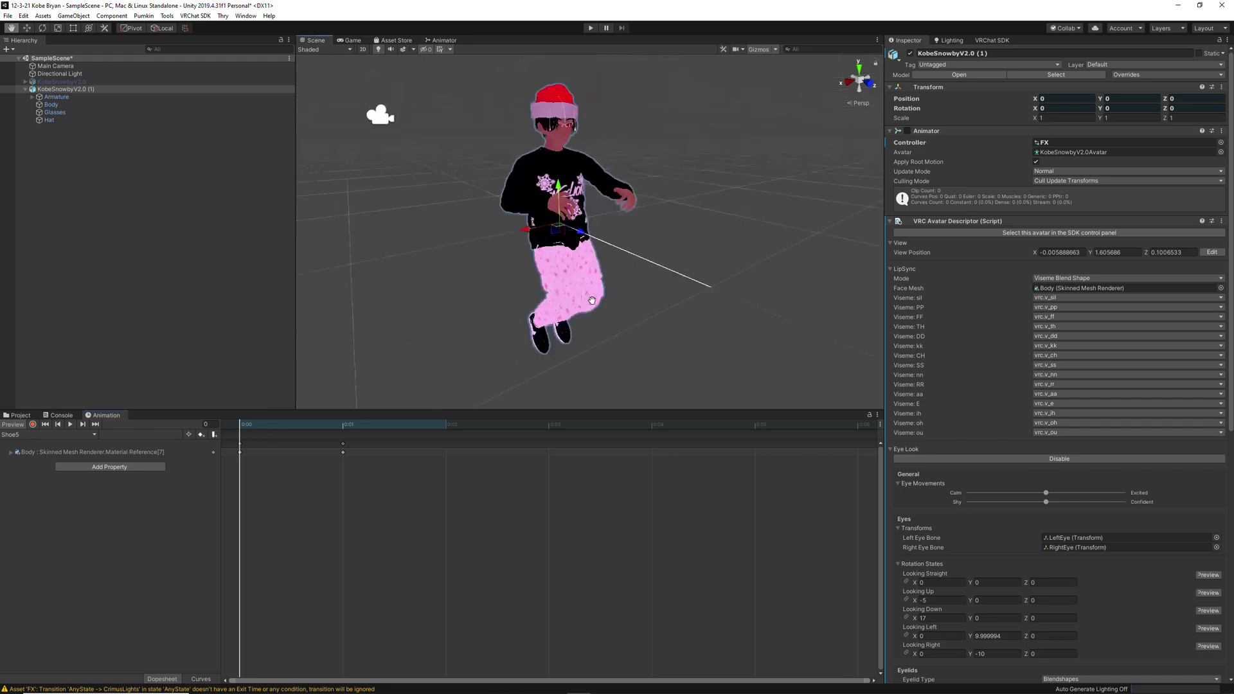
pyautogui.moveTo(595, 282); pyautogui.dragTo(604, 322, button='middle')
pyautogui.scroll(-2, 604, 322)
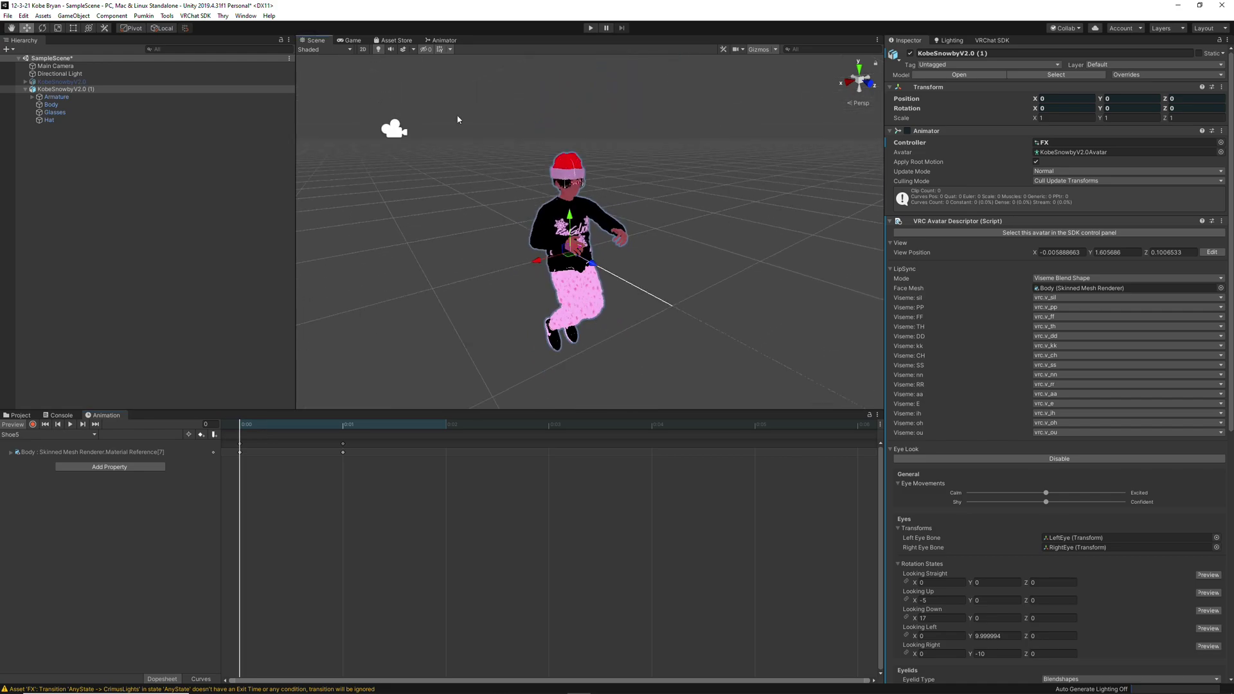
# - Add a Float parameter named NewShoes to the FX animator controller
pyautogui.click(444, 40)
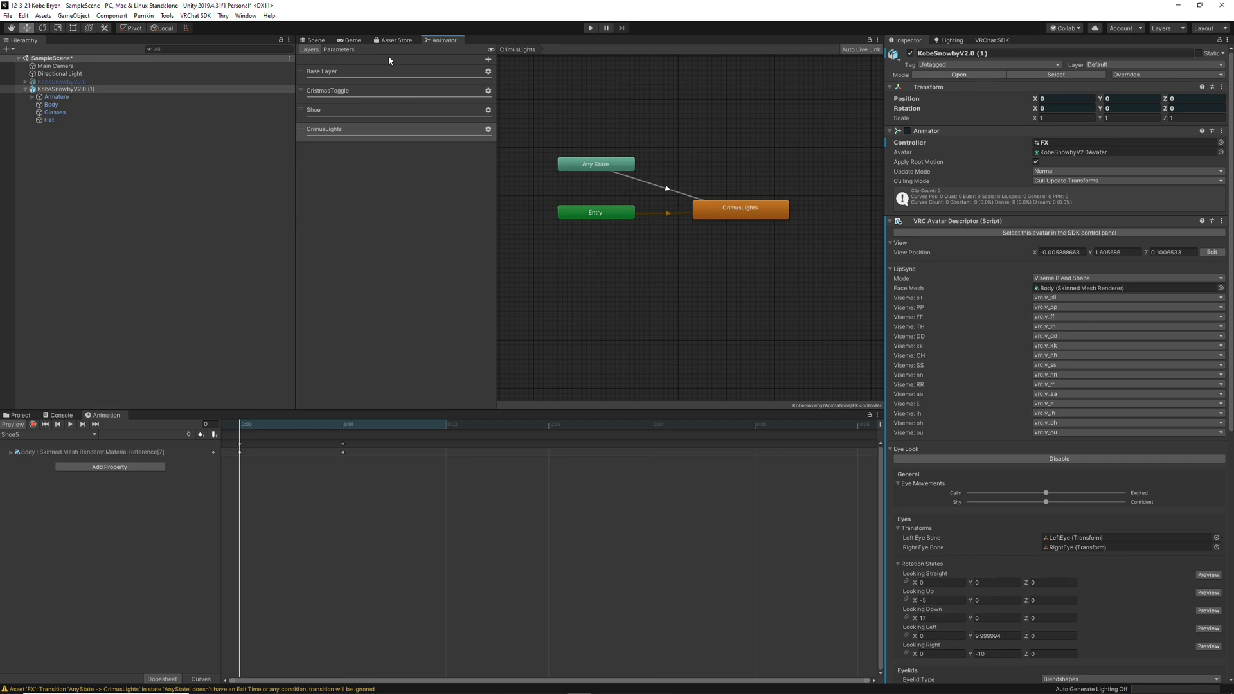
pyautogui.moveTo(609, 216); pyautogui.dragTo(590, 242, button='middle')
pyautogui.scroll(-1, 595, 244)
pyautogui.click(338, 49)
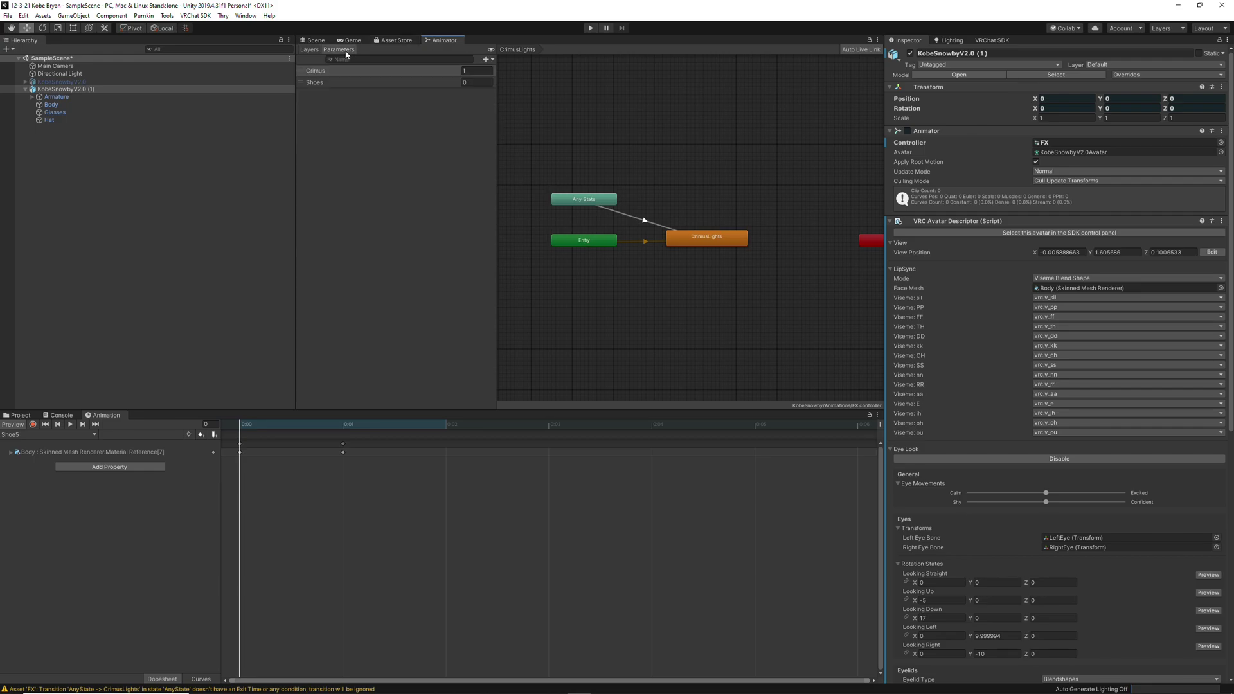
pyautogui.click(492, 62)
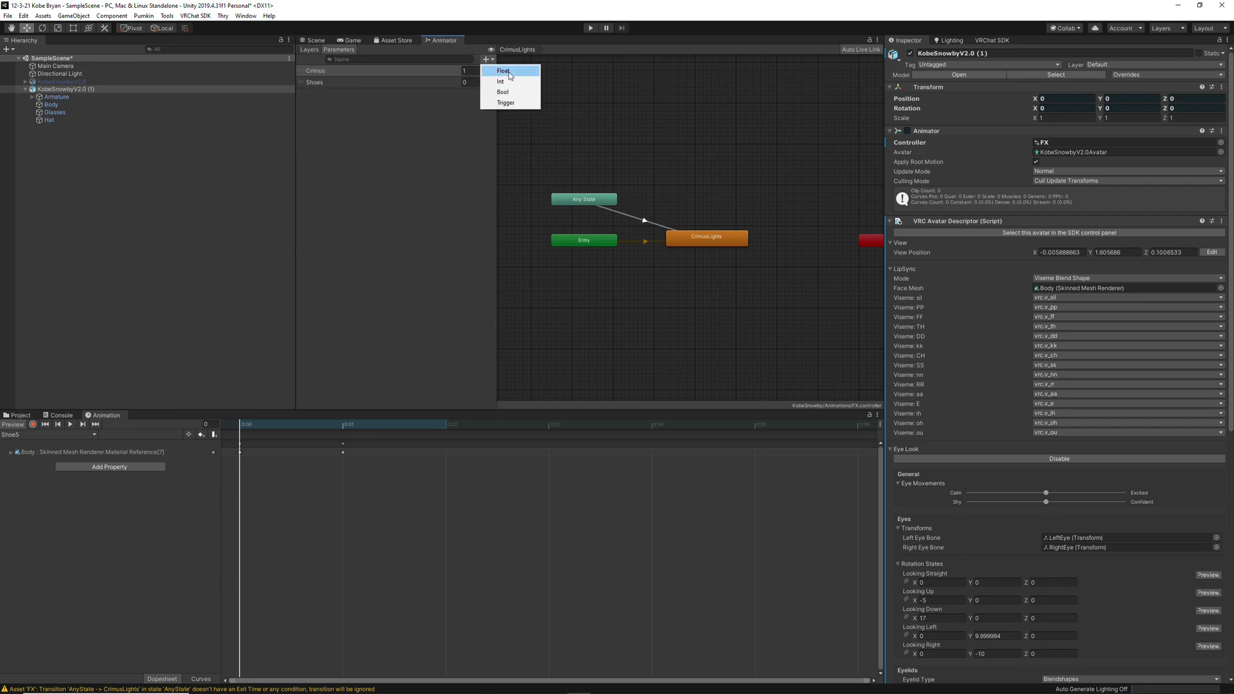
pyautogui.click(511, 72)
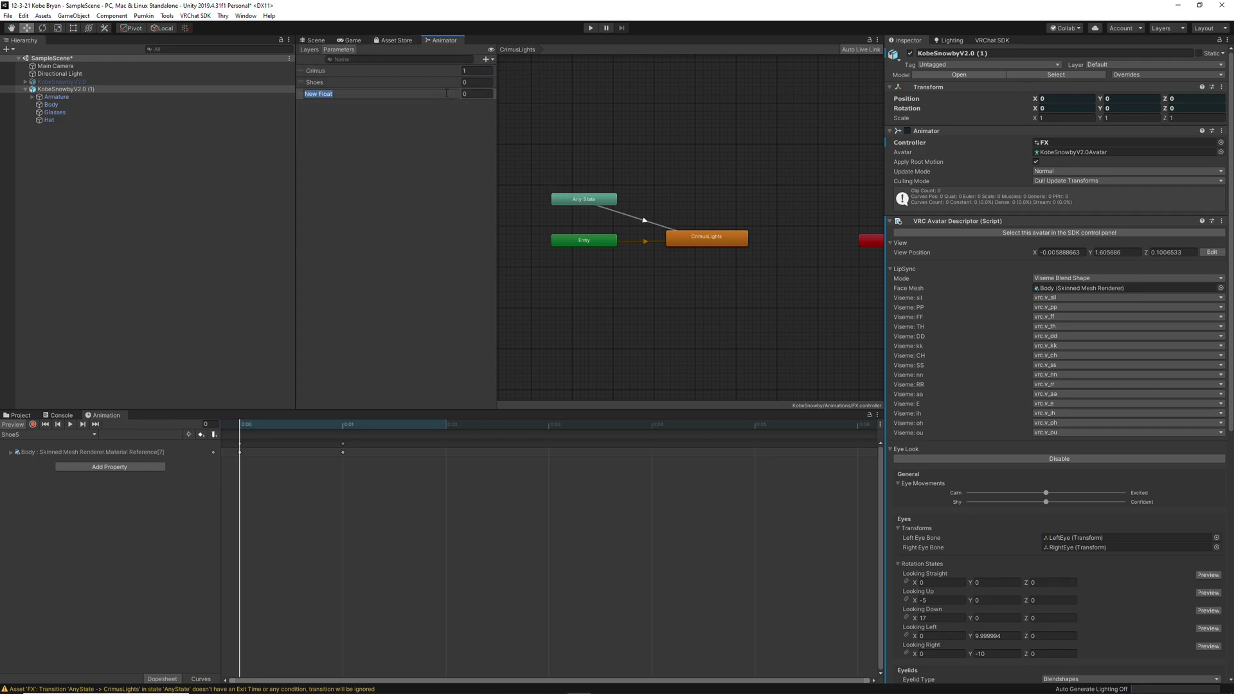
pyautogui.write('NewShoe')
pyautogui.press('Return')
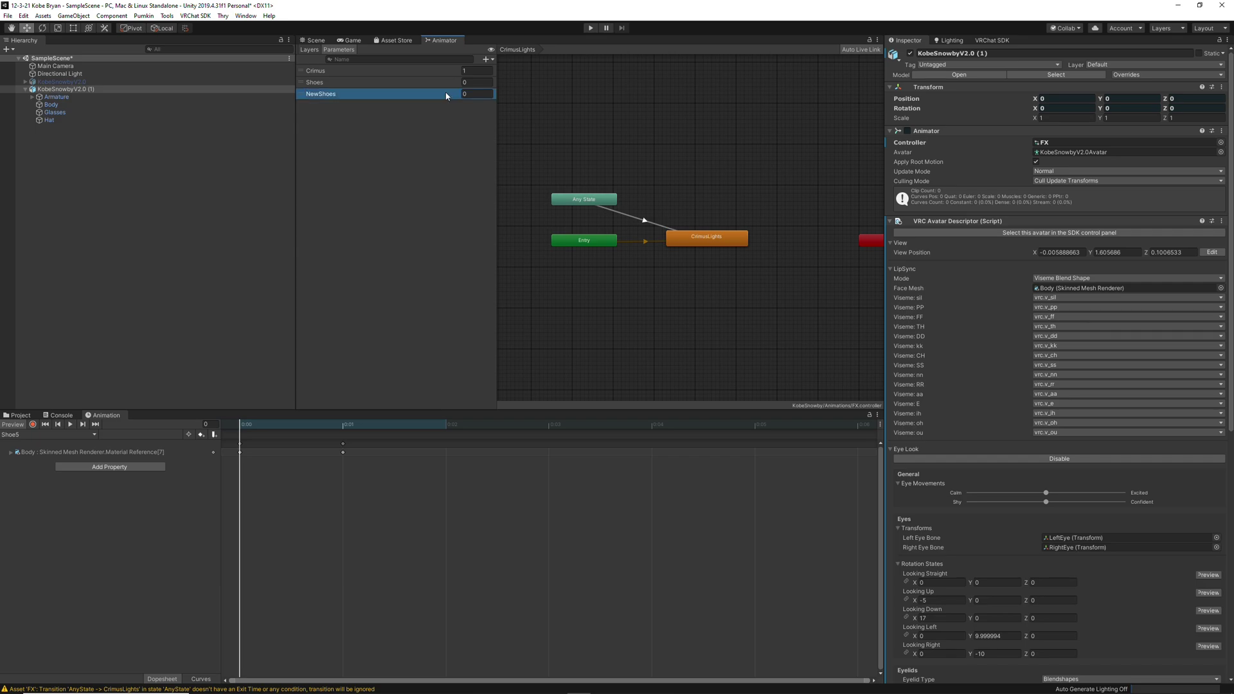
# - Add an animator layer named NewShoes and set its weight to 1
pyautogui.click(316, 51)
pyautogui.click(488, 59)
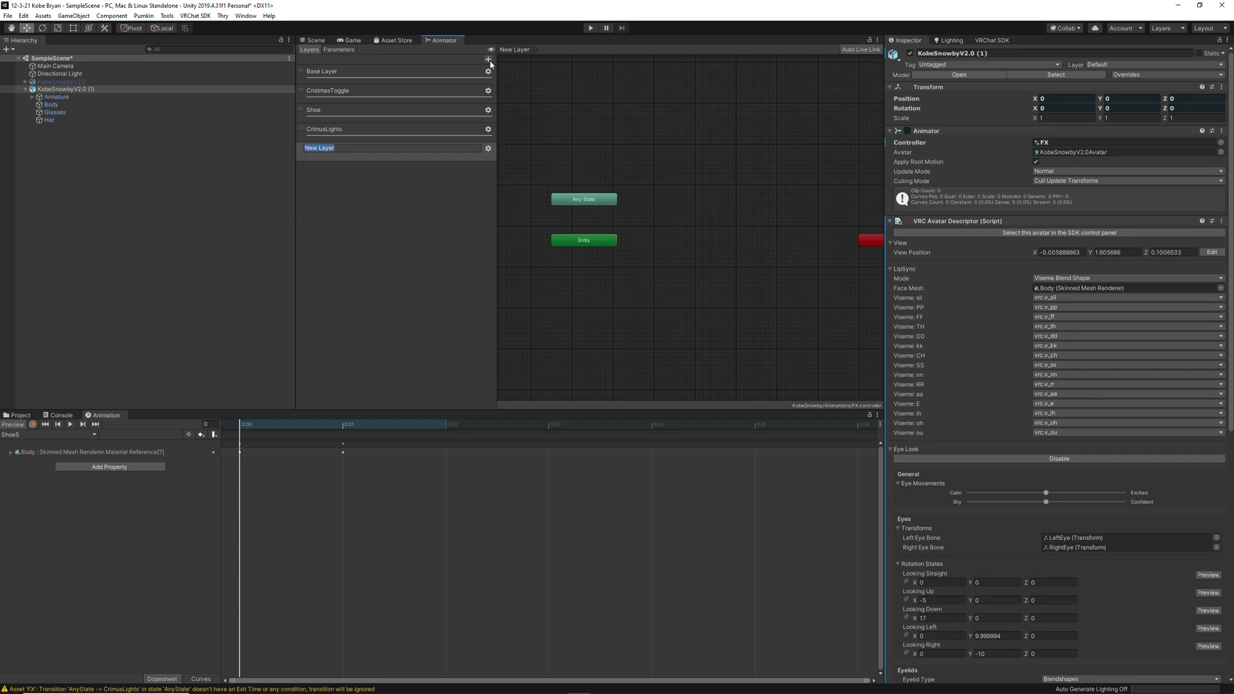
pyautogui.write('NewShoes')
pyautogui.press('Return')
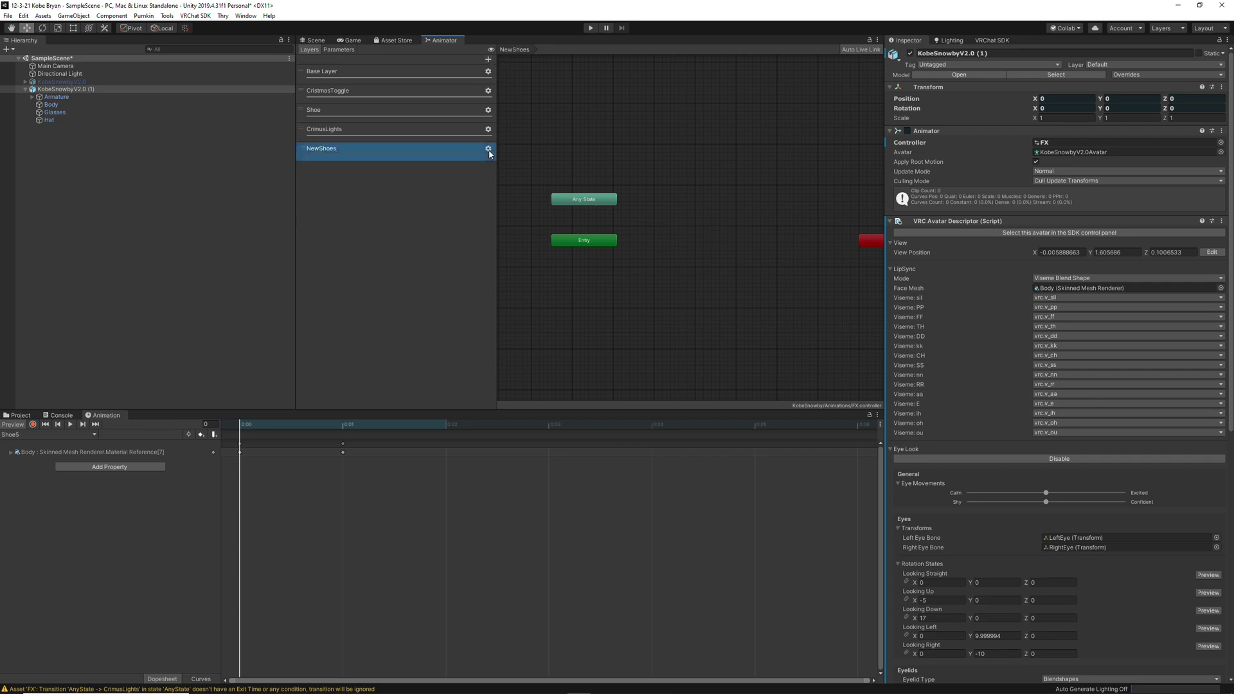
pyautogui.click(489, 148)
pyautogui.moveTo(556, 153); pyautogui.dragTo(643, 161)
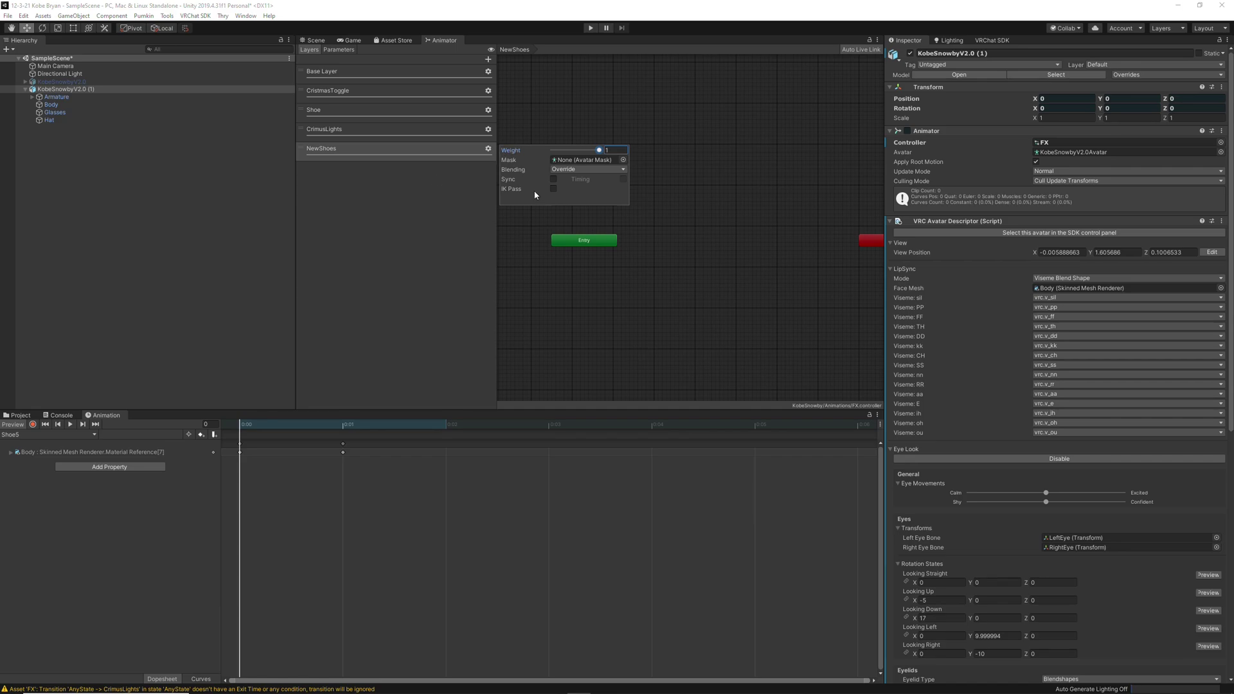
pyautogui.click(685, 240)
# - Create a state from a new blend tree in the NewShoes layer and open the blend tree
pyautogui.moveTo(680, 232); pyautogui.dragTo(635, 237, button='middle')
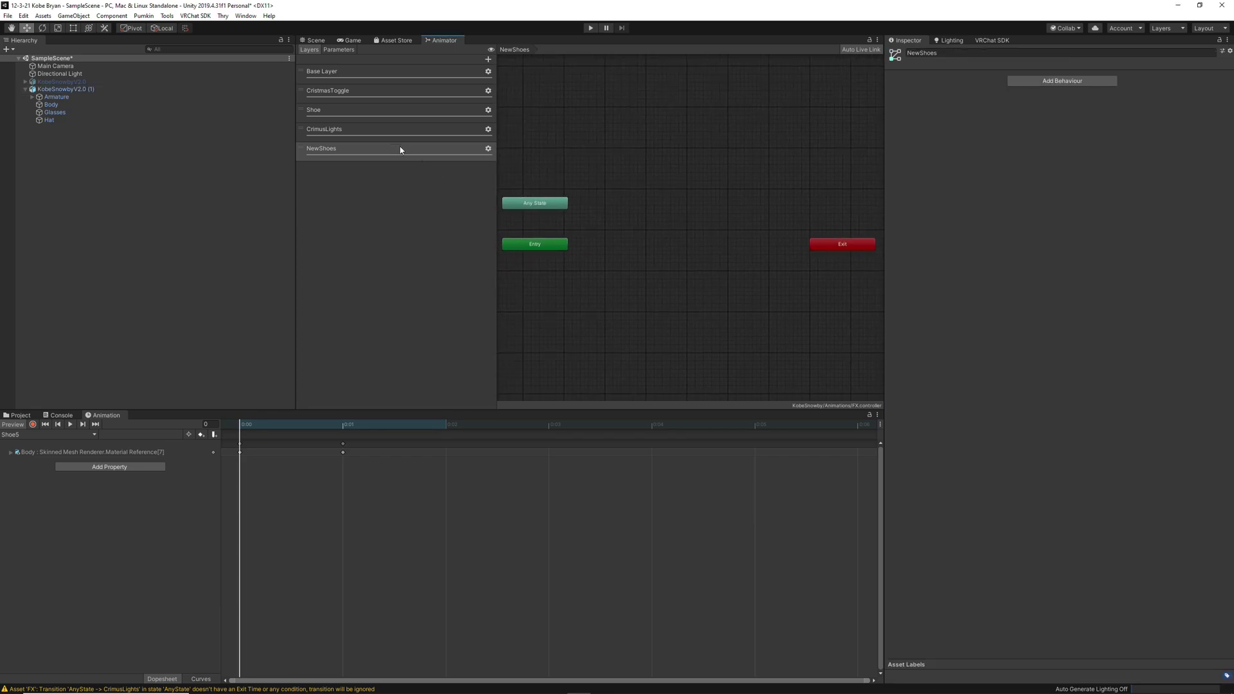
pyautogui.rightClick(661, 229)
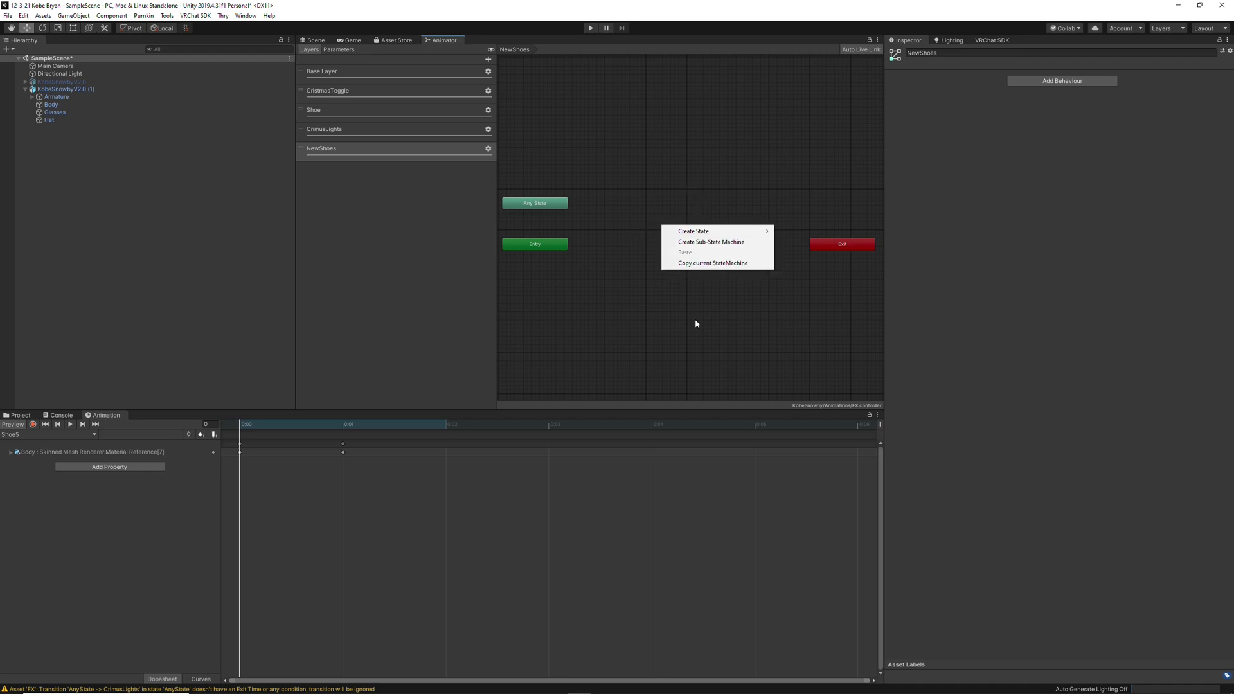
pyautogui.moveTo(700, 232)
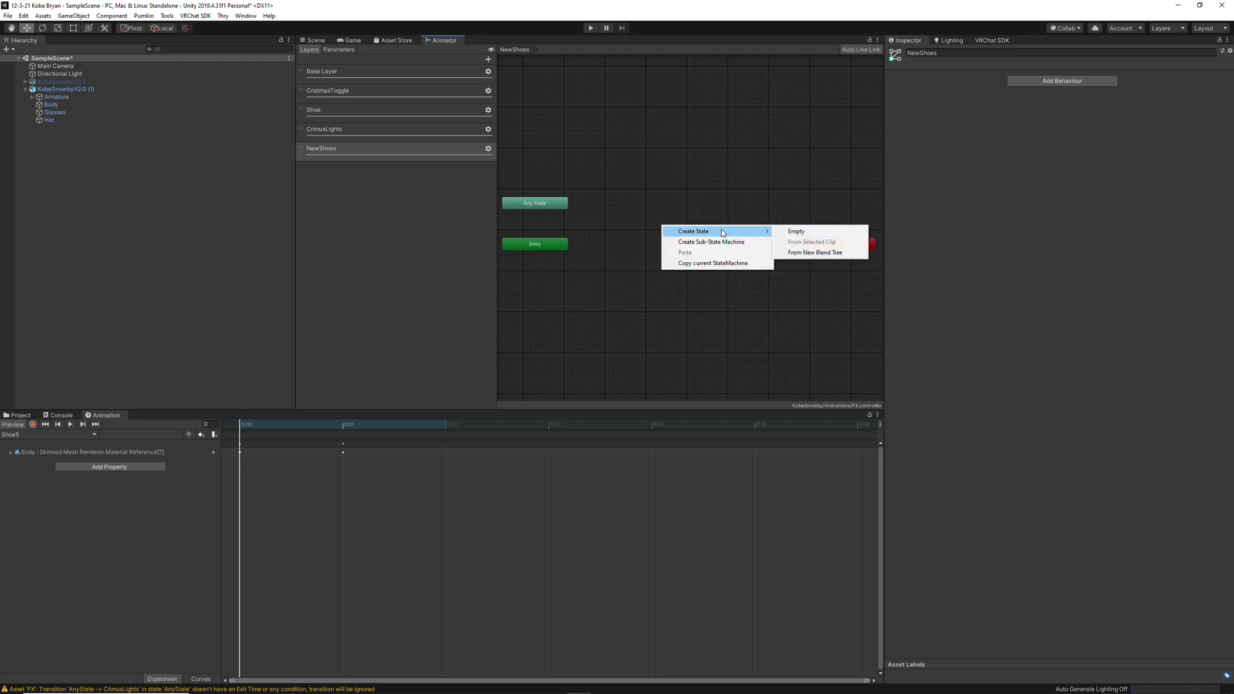
pyautogui.click(816, 252)
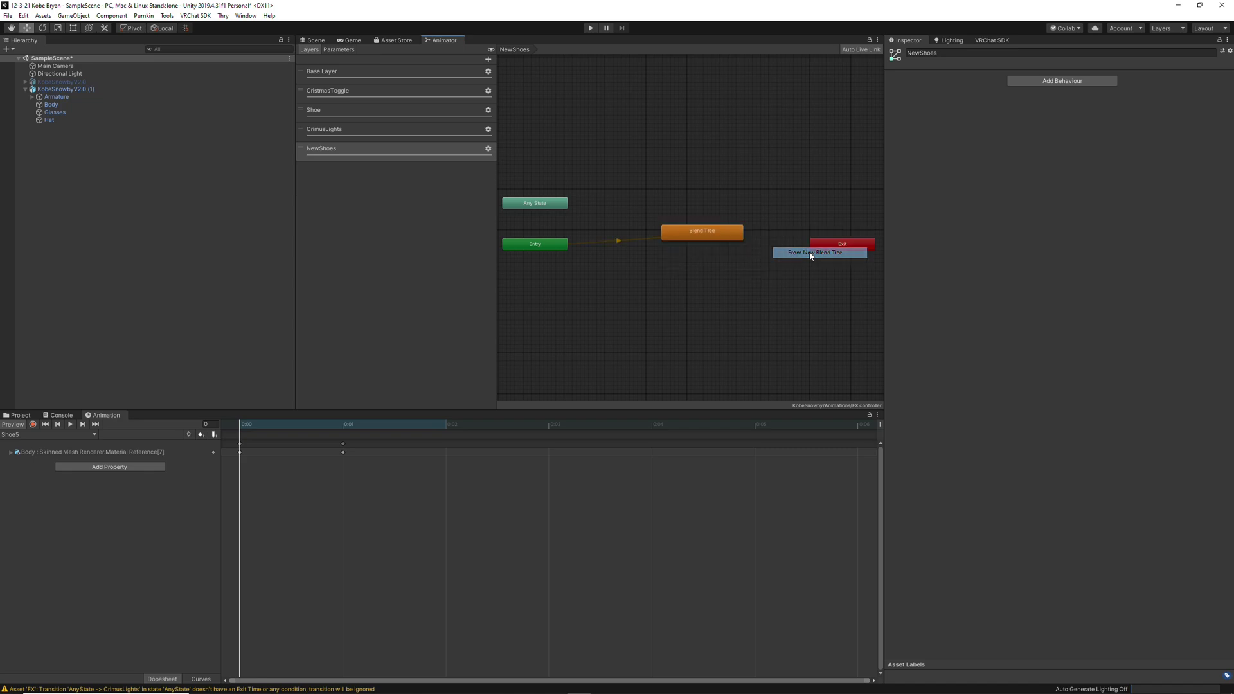
pyautogui.moveTo(697, 234); pyautogui.dragTo(671, 232)
pyautogui.doubleClick(671, 232)
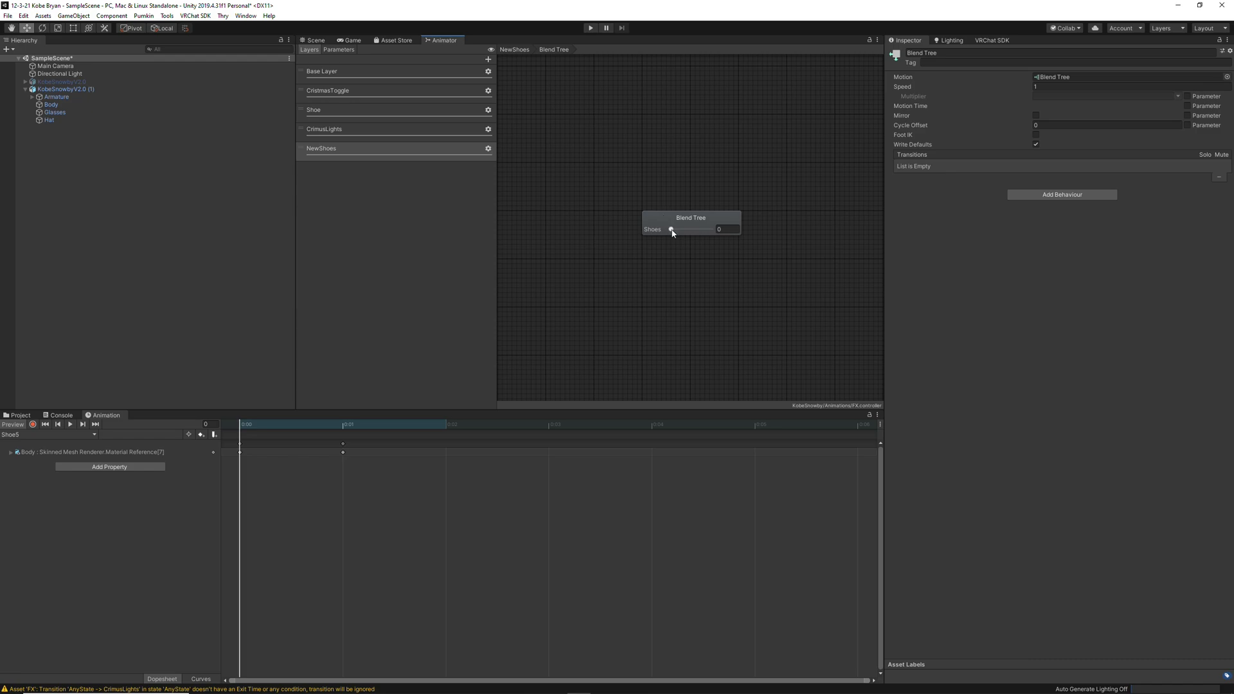
# - Add three empty motions to the blend tree
pyautogui.rightClick(665, 220)
pyautogui.click(696, 224)
pyautogui.rightClick(672, 225)
pyautogui.click(675, 229)
pyautogui.rightClick(669, 227)
pyautogui.rightClick(658, 237)
pyautogui.click(671, 239)
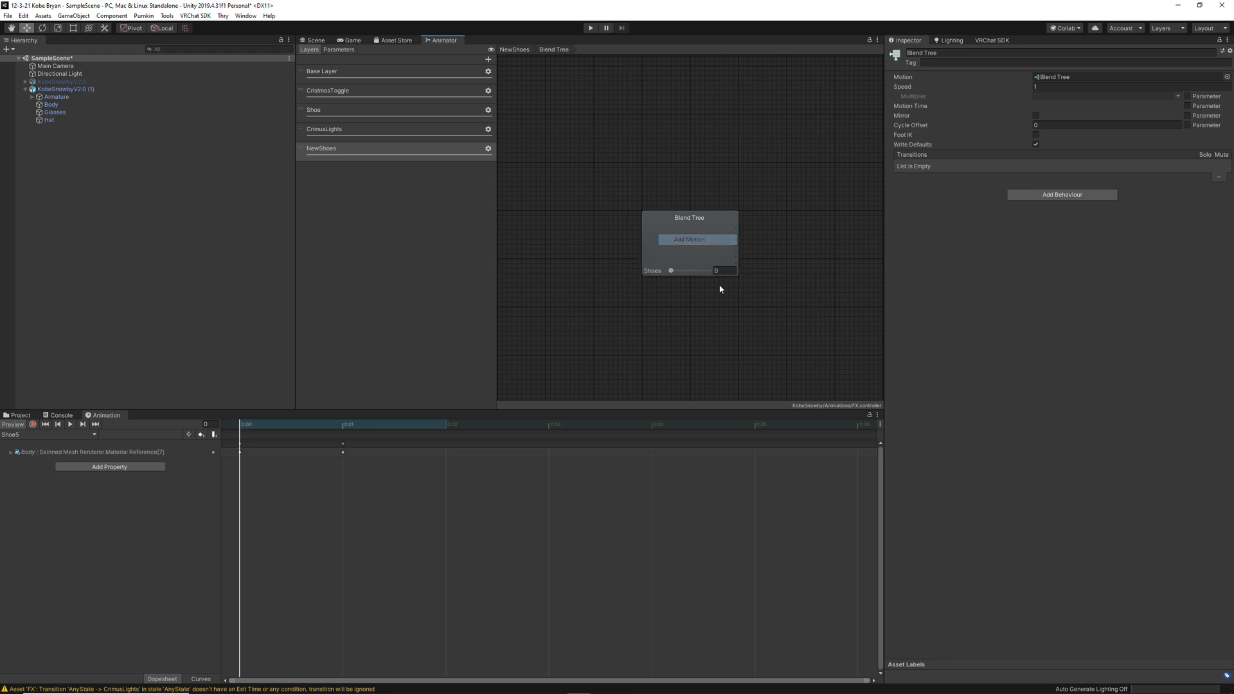
# - Assign the animation clips Shoe1 through Shoe7, in order, to the blend tree's seven empty motion slots
pyautogui.click(689, 242)
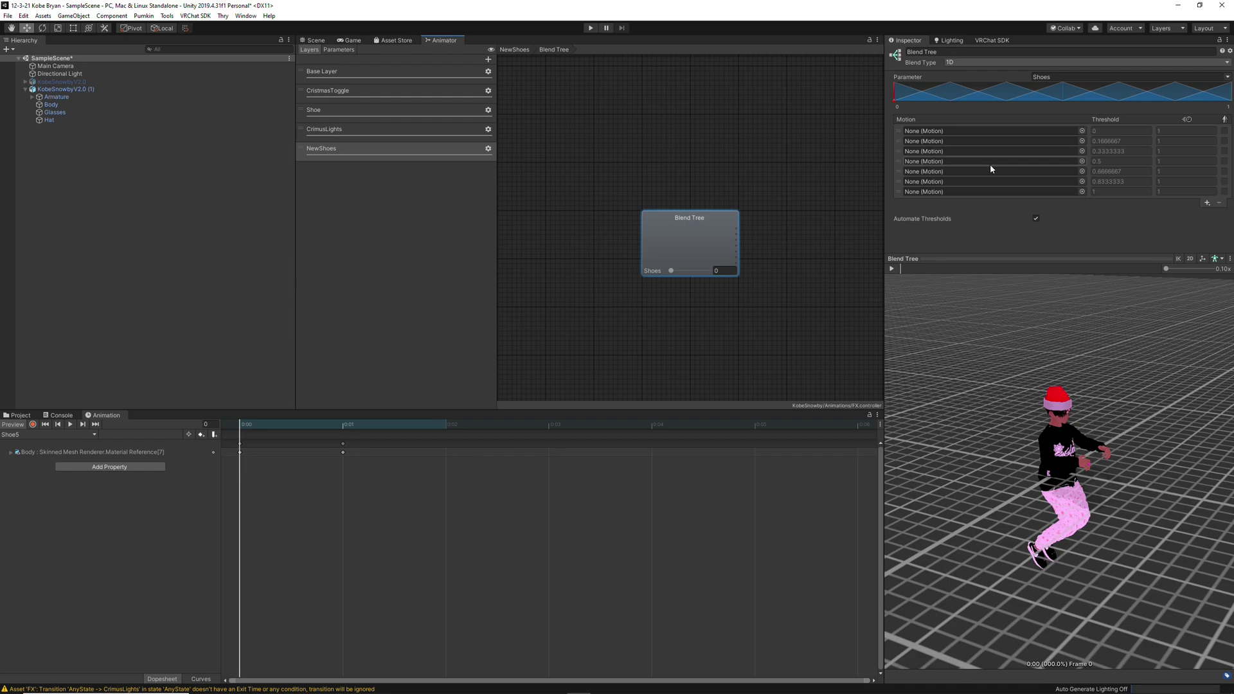
pyautogui.click(20, 415)
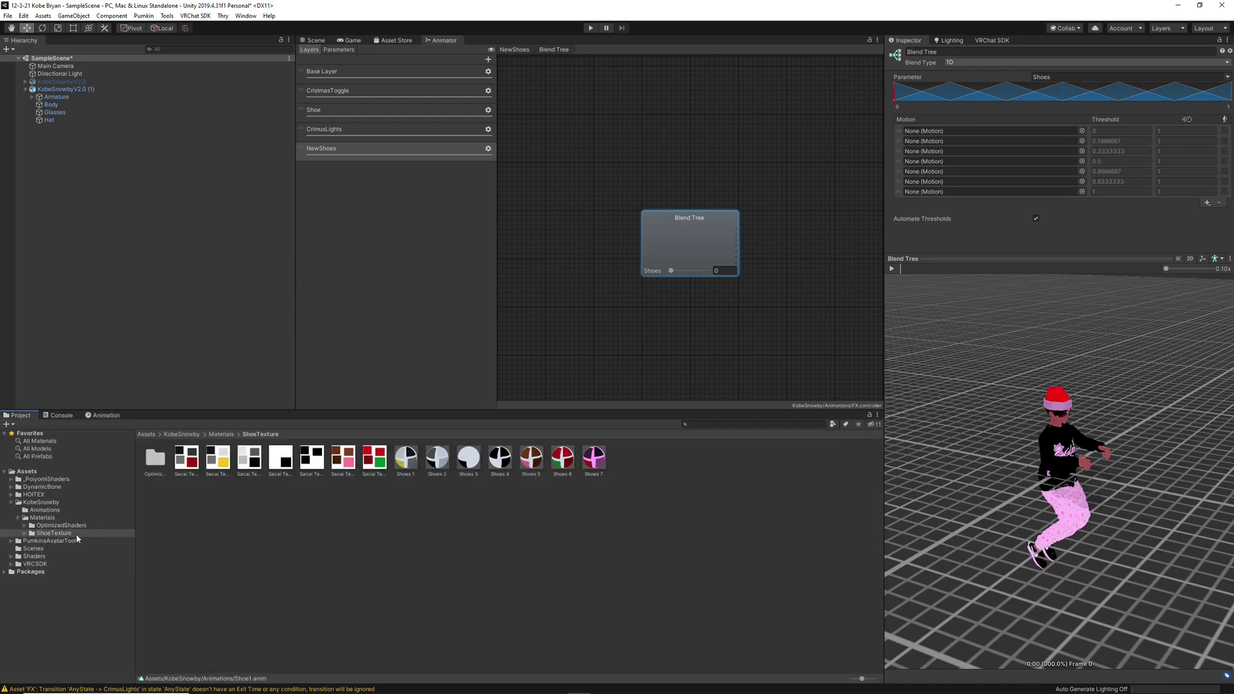
pyautogui.click(80, 511)
pyautogui.moveTo(342, 465); pyautogui.dragTo(943, 132)
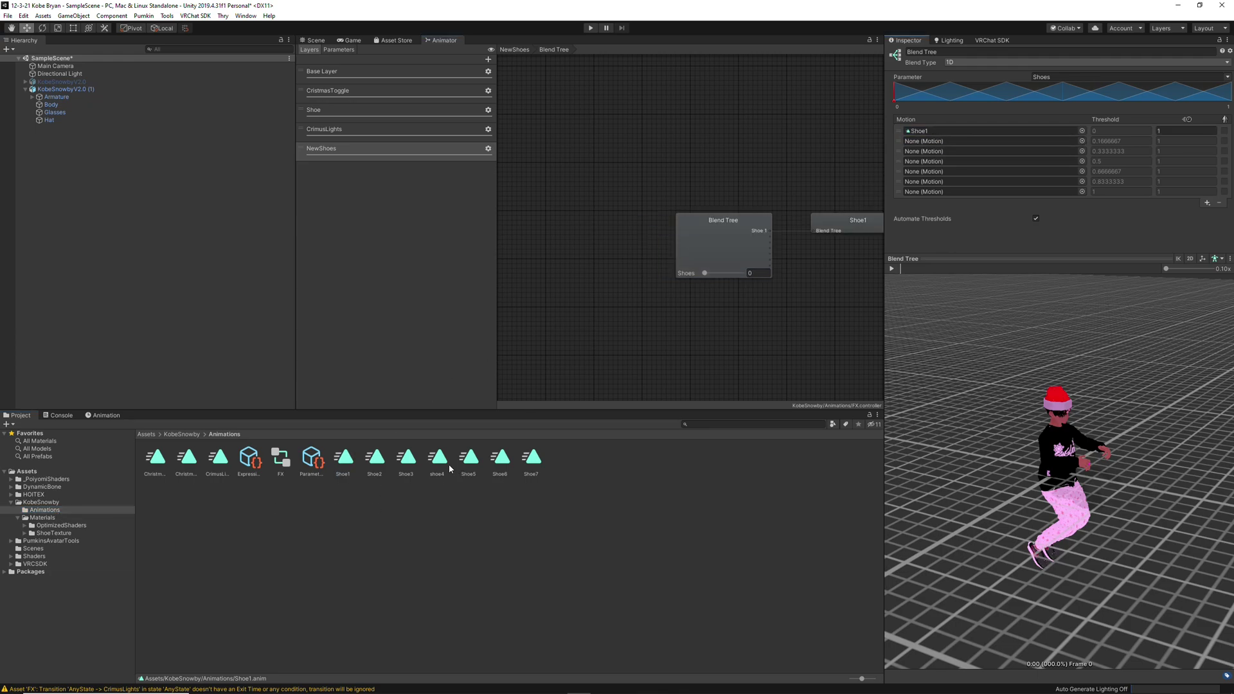
pyautogui.moveTo(378, 458); pyautogui.dragTo(1000, 141)
pyautogui.moveTo(406, 464); pyautogui.dragTo(989, 151)
pyautogui.moveTo(717, 279); pyautogui.dragTo(928, 162)
pyautogui.moveTo(469, 457); pyautogui.dragTo(1010, 171)
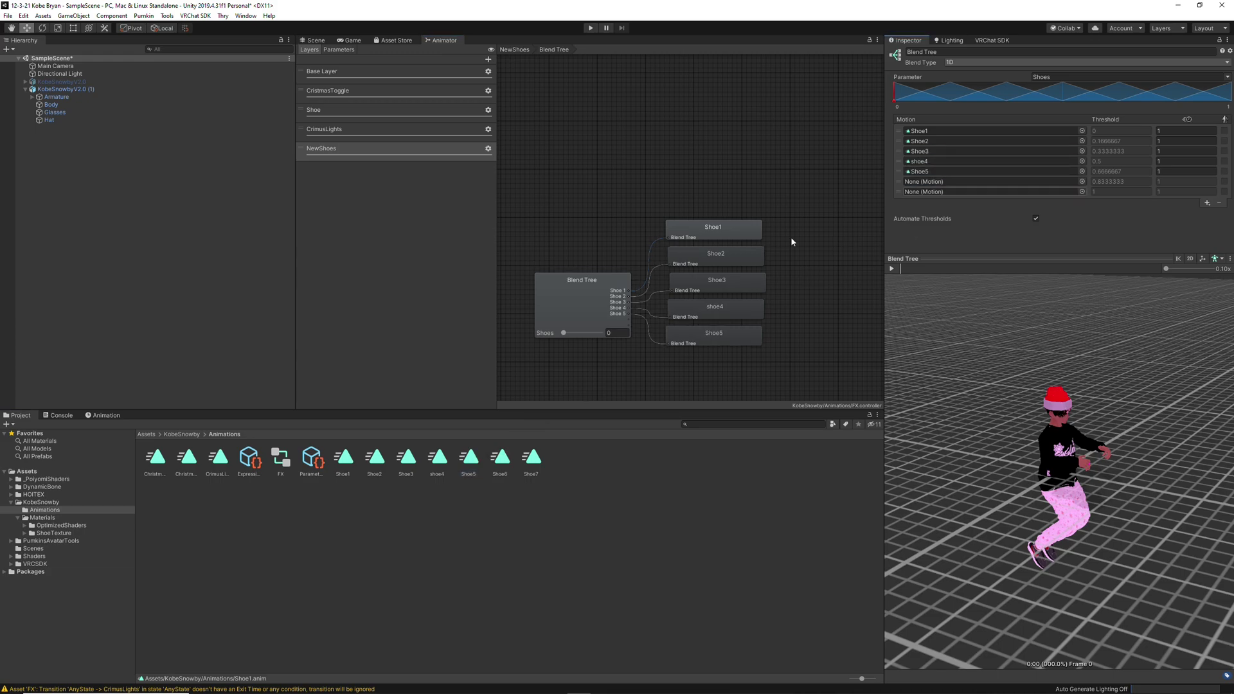
pyautogui.moveTo(500, 458); pyautogui.dragTo(932, 182)
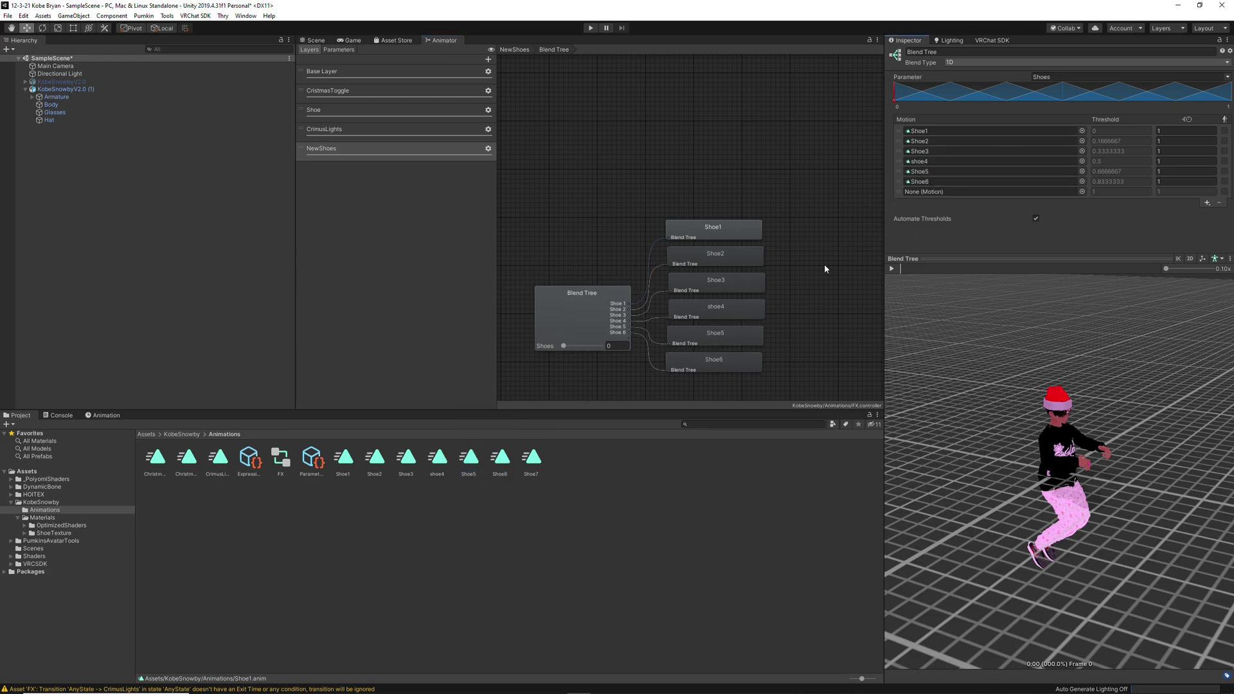
pyautogui.moveTo(938, 225); pyautogui.dragTo(955, 191)
pyautogui.moveTo(719, 317); pyautogui.dragTo(736, 257, button='middle')
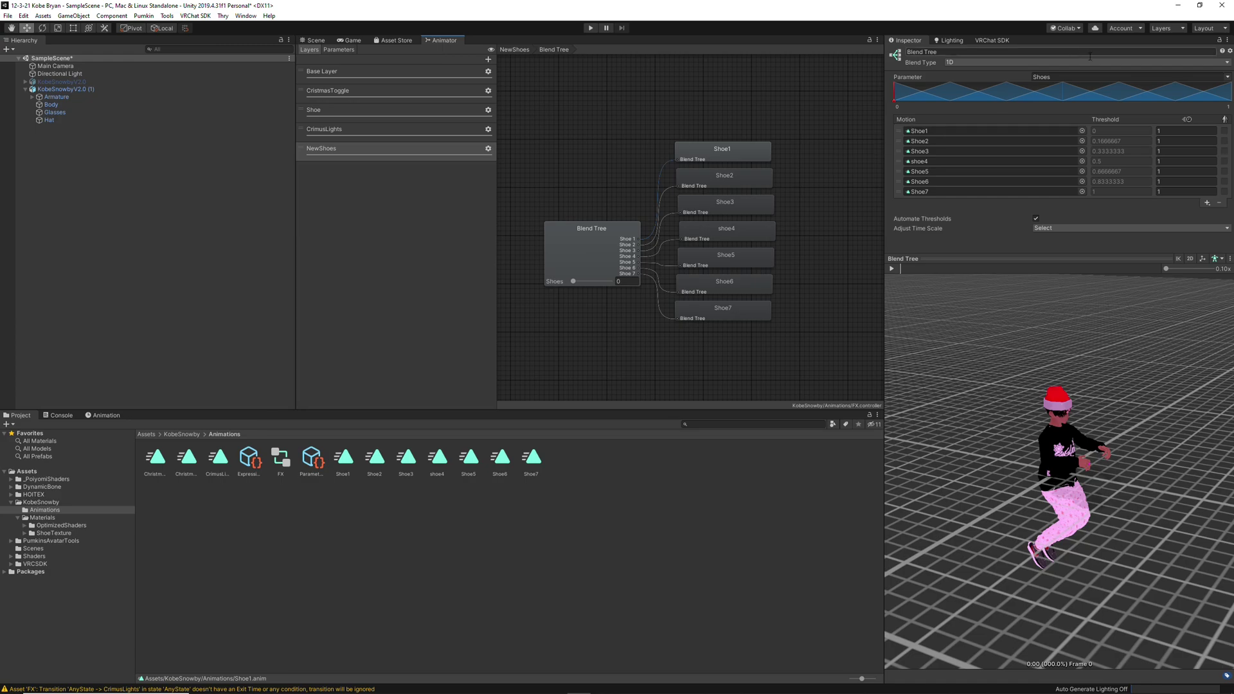
# - Set the blend tree's blend parameter to NewShoes
pyautogui.click(1228, 78)
pyautogui.click(1189, 101)
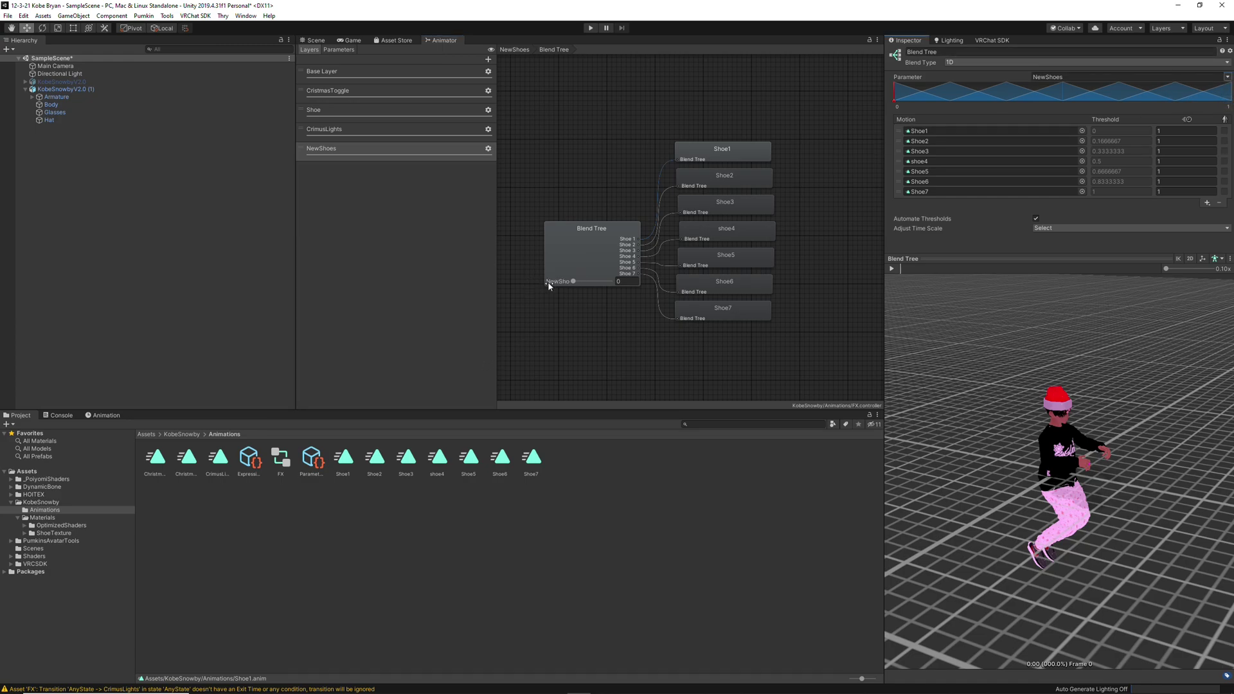
pyautogui.click(1228, 78)
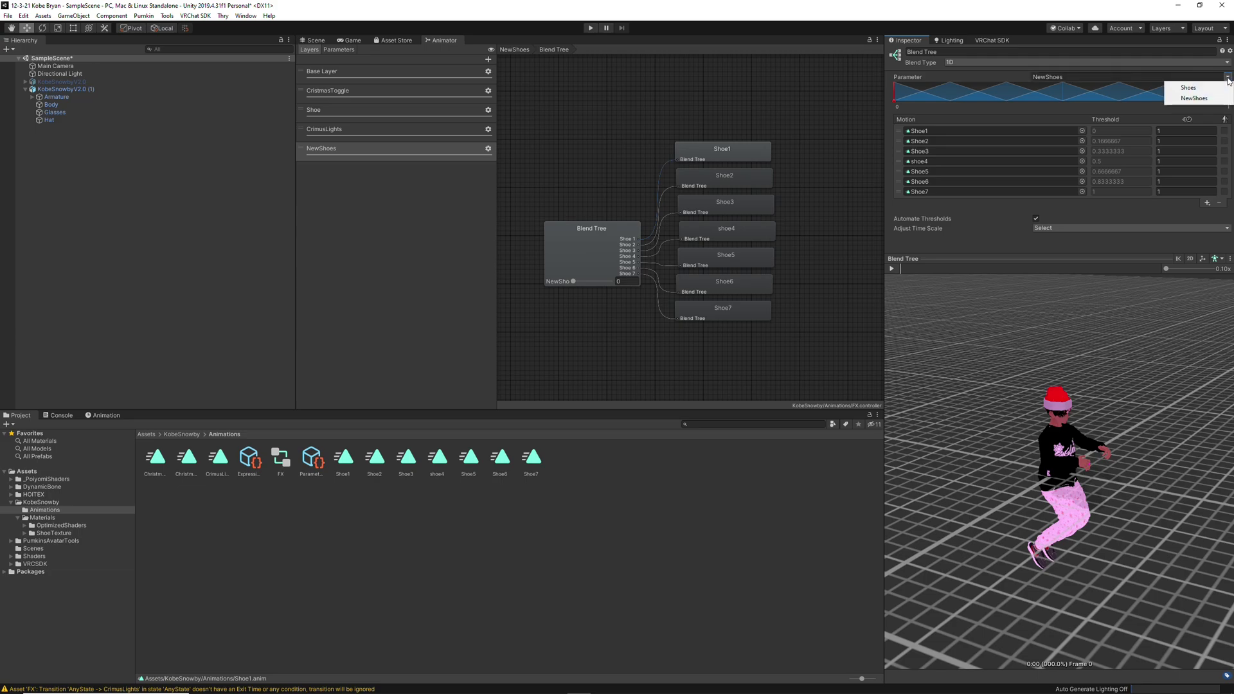
pyautogui.click(1227, 78)
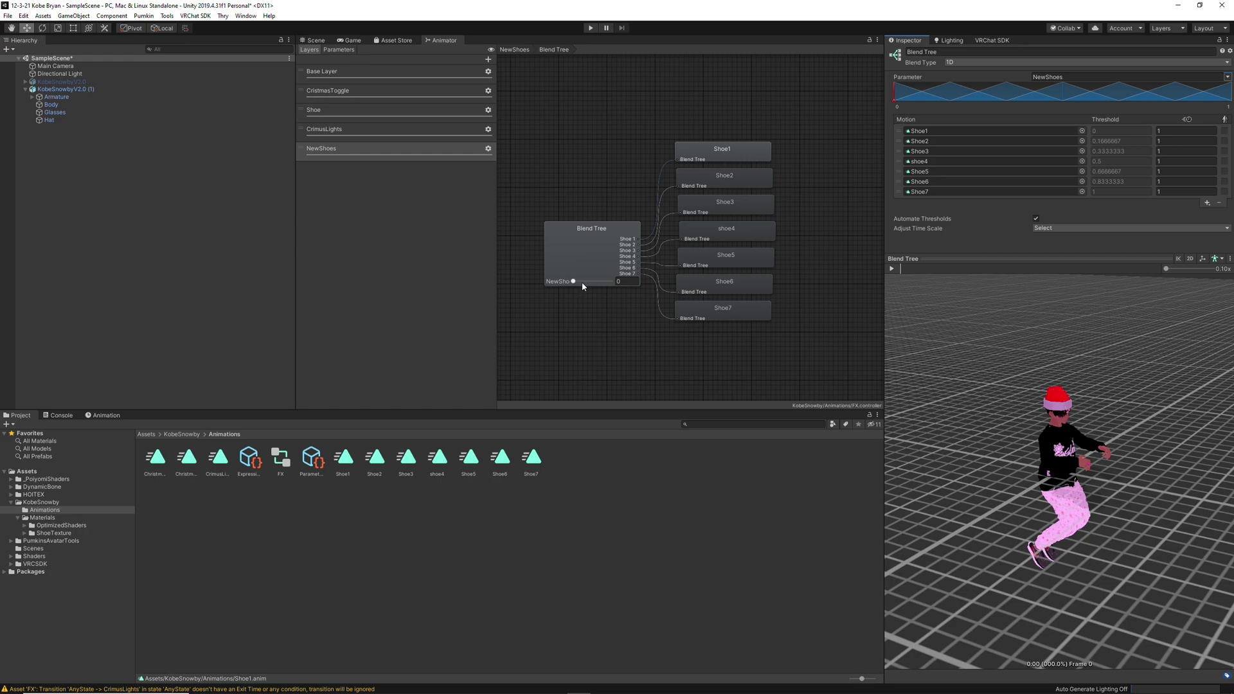
pyautogui.moveTo(582, 282)
pyautogui.mouseDown()
pyautogui.moveTo(617, 284)
pyautogui.moveTo(562, 283)
pyautogui.moveTo(616, 284)
pyautogui.moveTo(573, 288)
pyautogui.mouseUp()
pyautogui.moveTo(572, 285)
pyautogui.mouseDown()
pyautogui.moveTo(615, 285)
pyautogui.moveTo(561, 283)
pyautogui.mouseUp()
pyautogui.moveTo(573, 283)
pyautogui.mouseDown()
pyautogui.moveTo(611, 283)
pyautogui.moveTo(561, 289)
pyautogui.mouseUp()
pyautogui.click(435, 152)
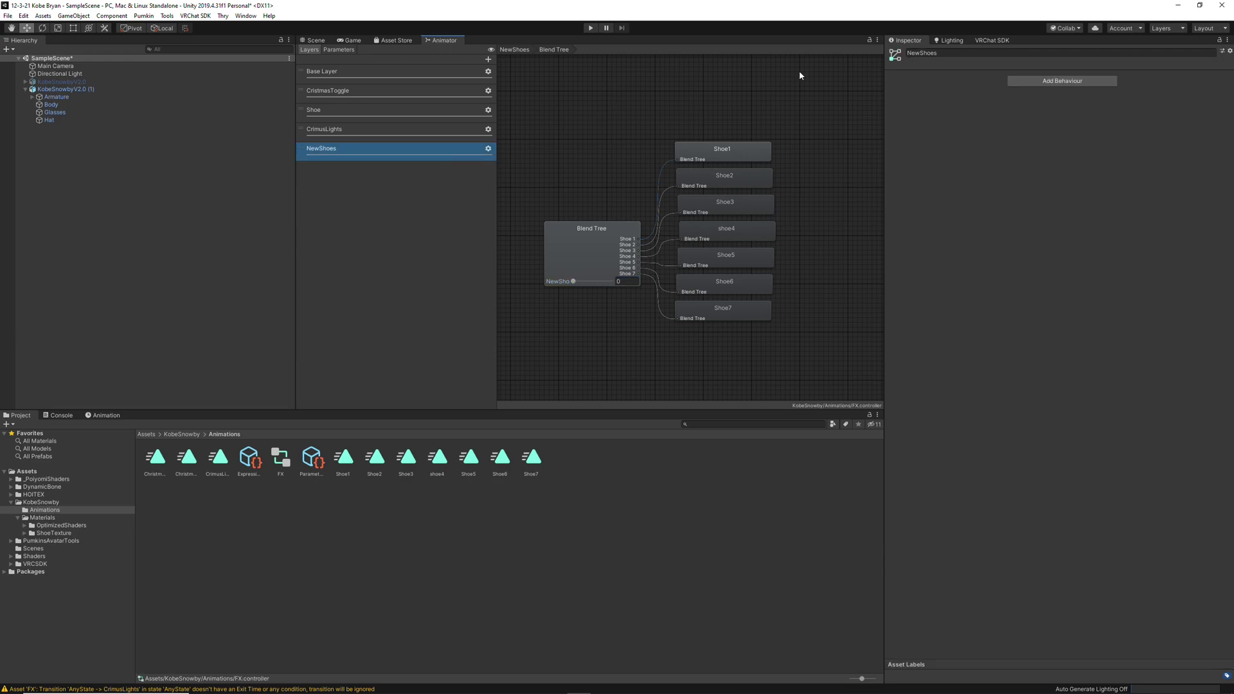
# - Name the blank parameter in the ParameterMenu asset NewShoes, with type Float
pyautogui.click(325, 462)
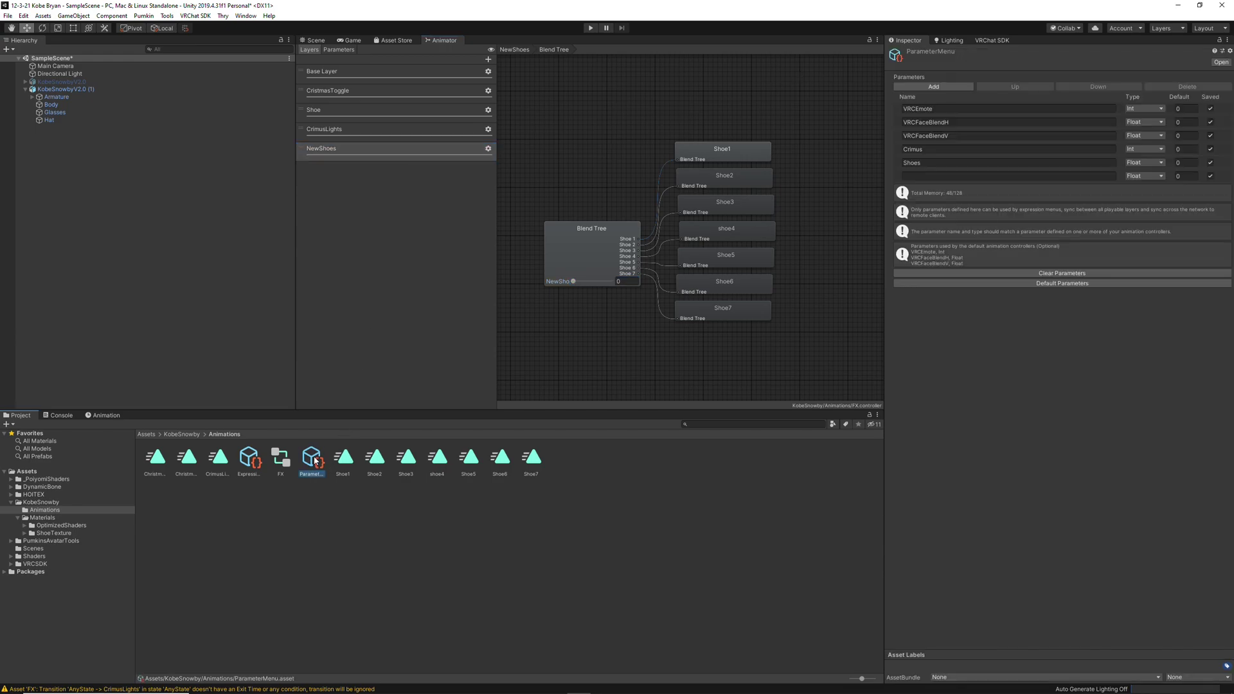
pyautogui.click(1145, 177)
pyautogui.click(1148, 199)
pyautogui.click(1051, 177)
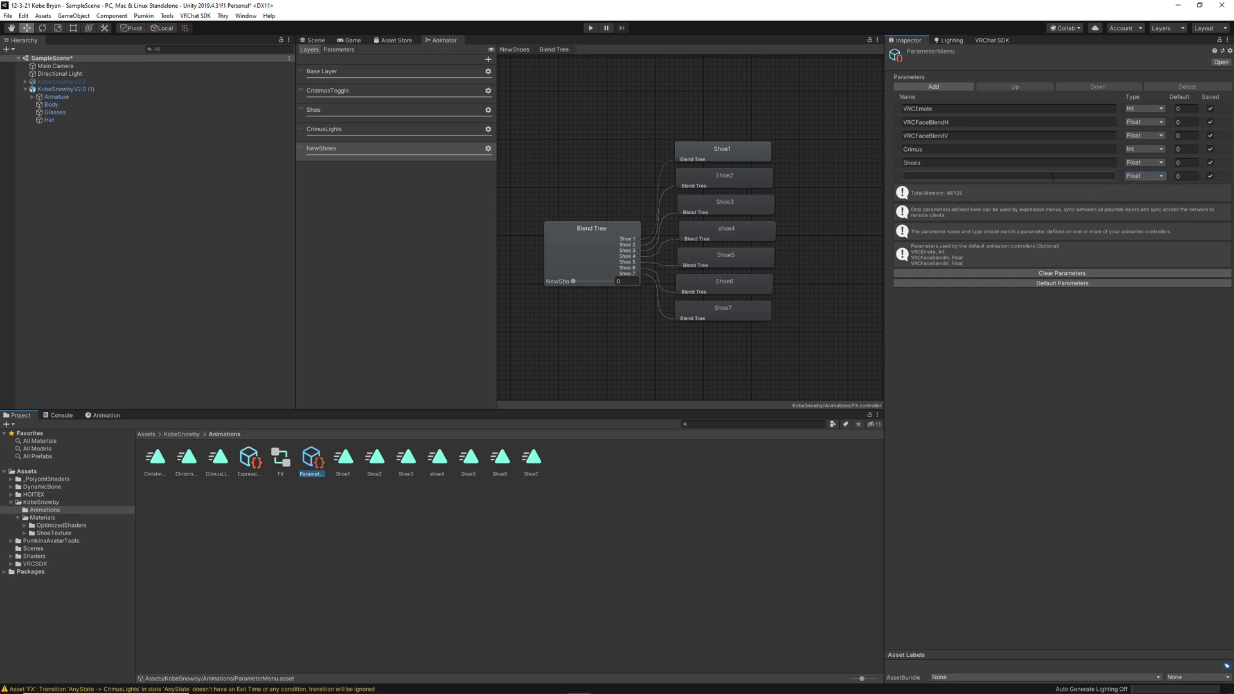
pyautogui.write('NewShoes')
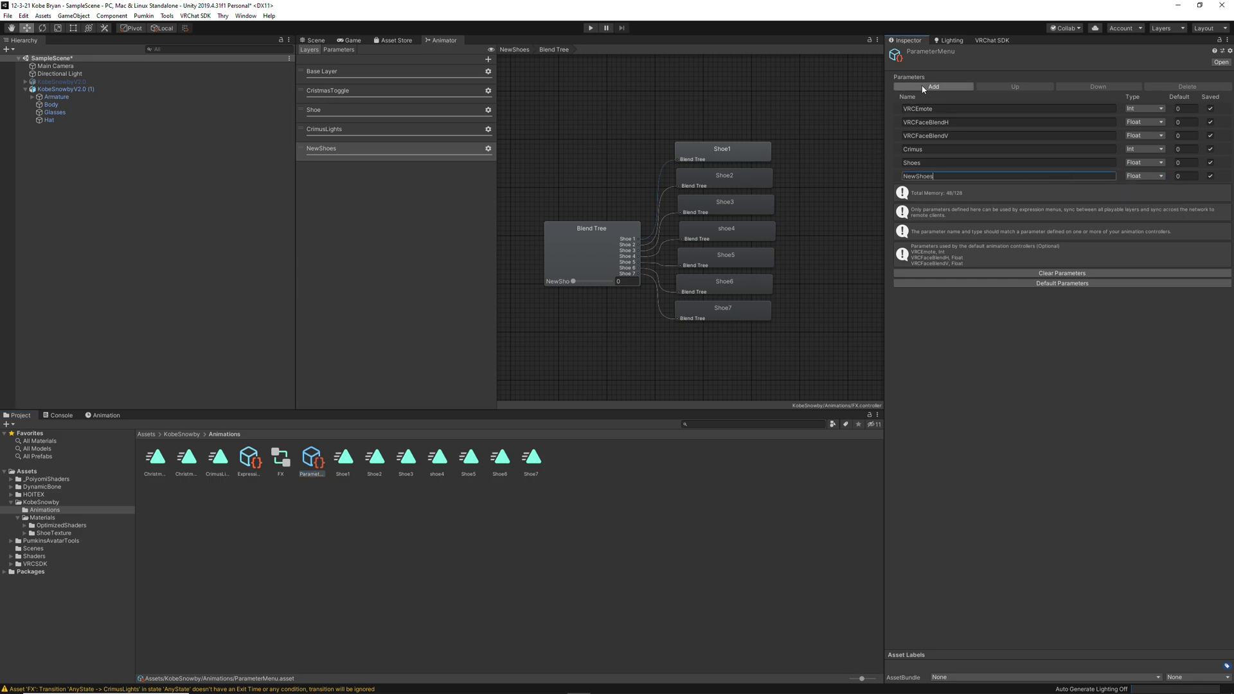
# - Add a Radial Puppet control named NewShoes to the ExpressionsMenu asset, with NewShoes, Float as its rotation parameter
pyautogui.click(245, 464)
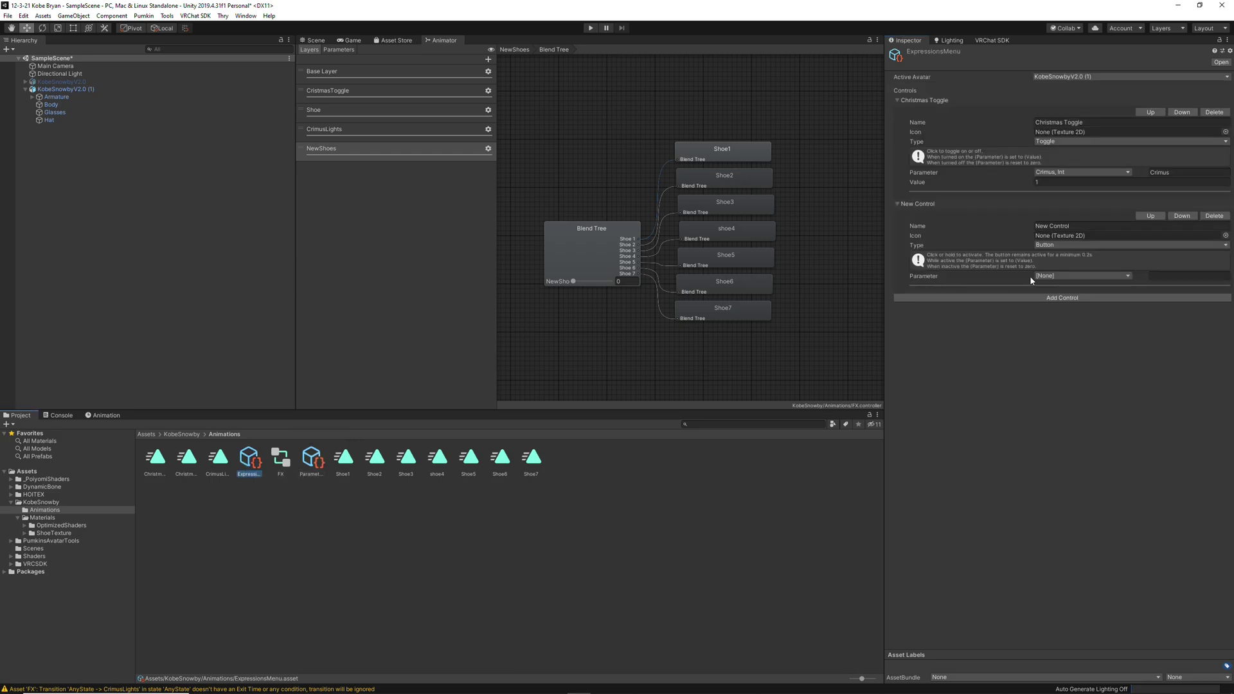
pyautogui.click(1052, 298)
pyautogui.click(977, 315)
pyautogui.write('NewShoes')
pyautogui.click(1067, 338)
pyautogui.click(1077, 406)
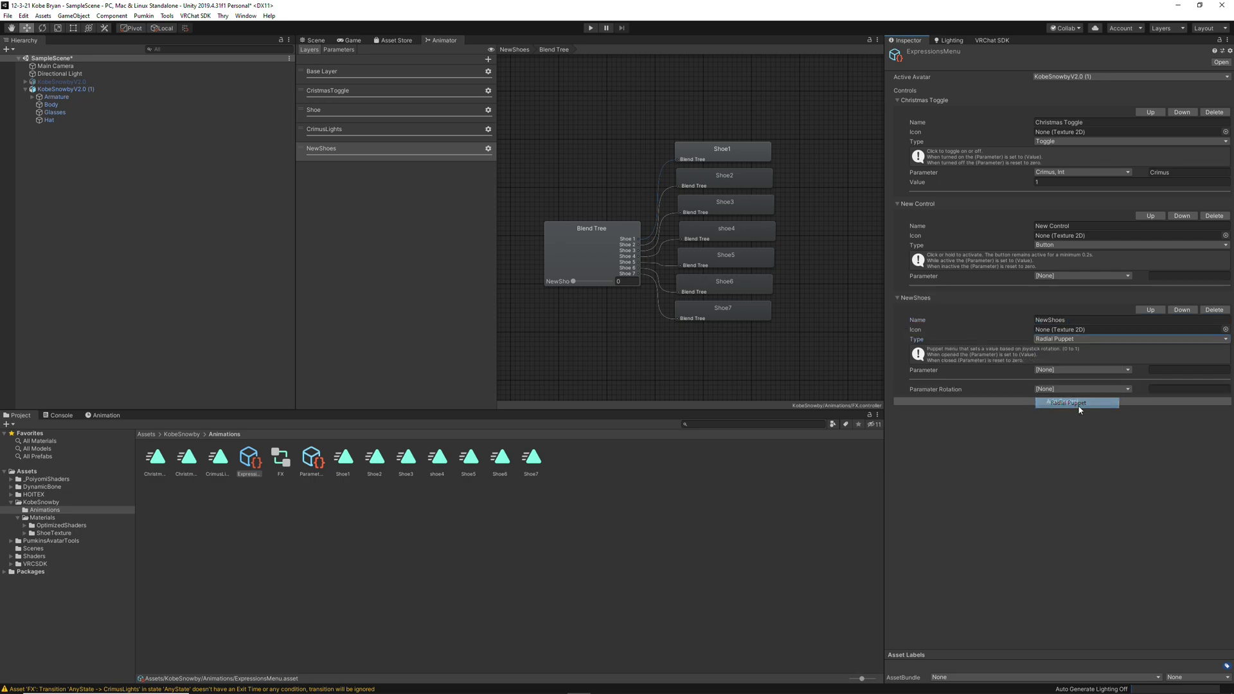
pyautogui.click(1066, 389)
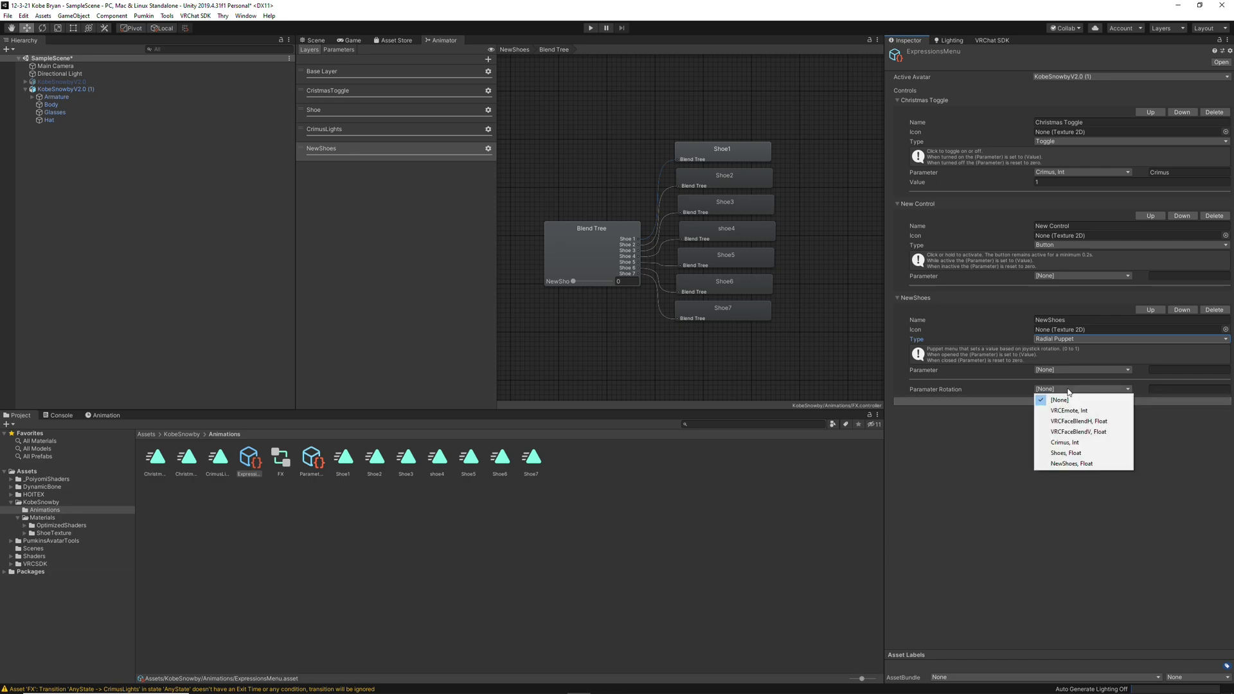
pyautogui.click(1059, 464)
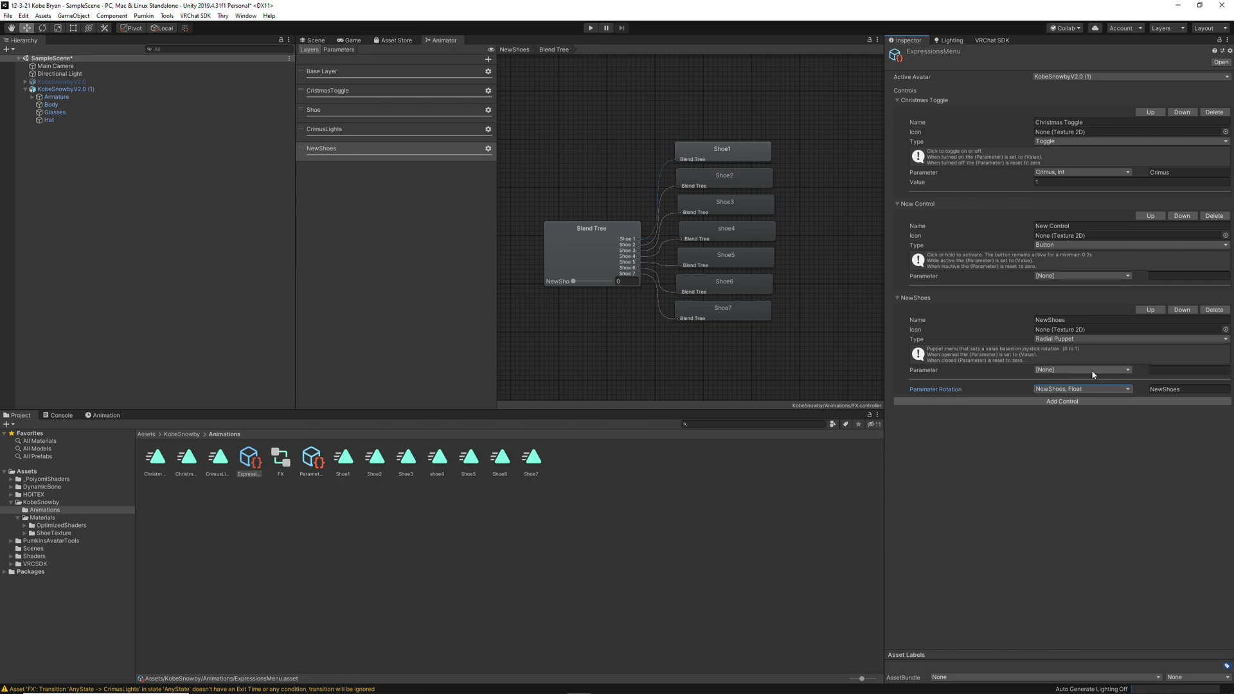
# - Review the Blend Tree state in the NewShoes animator layer and view the avatar in the scene
pyautogui.click(404, 114)
pyautogui.click(404, 148)
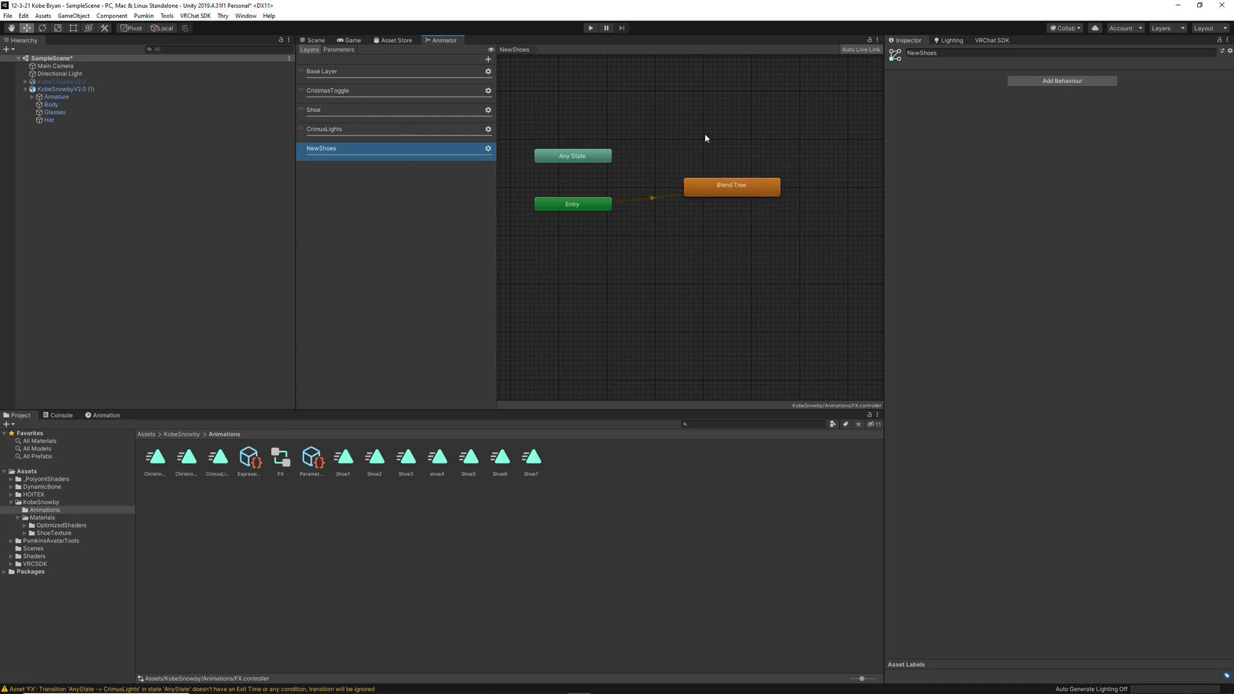
pyautogui.click(723, 188)
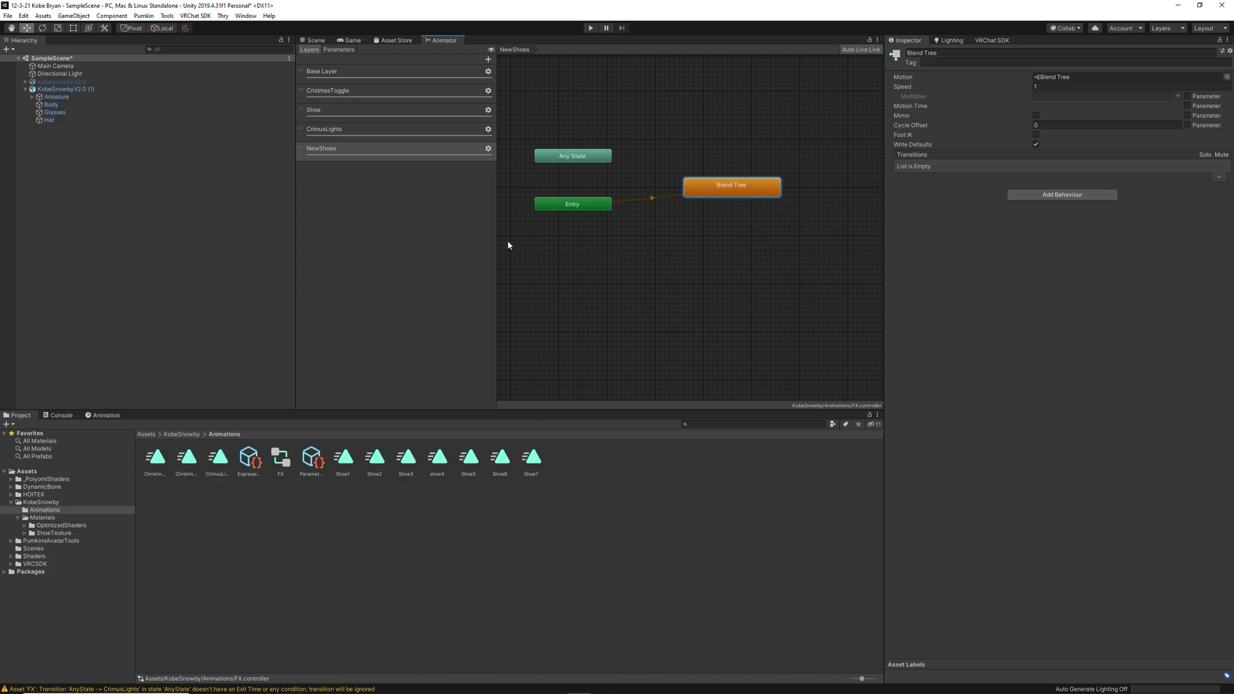
pyautogui.click(316, 40)
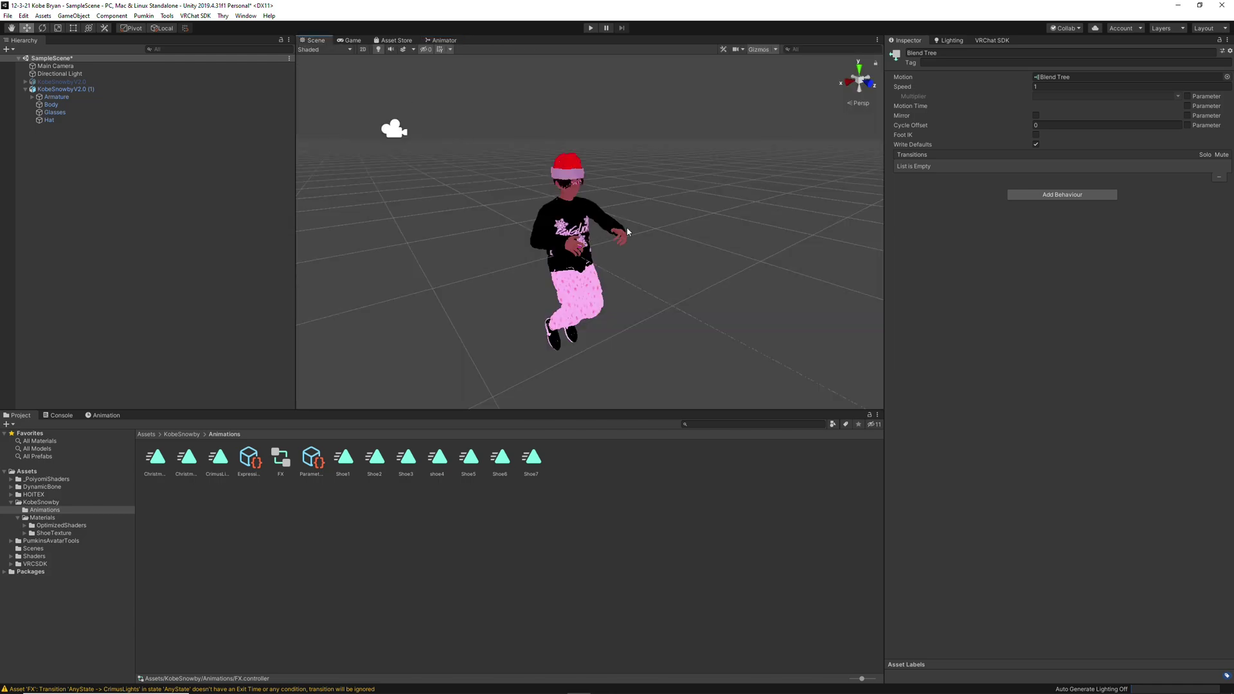